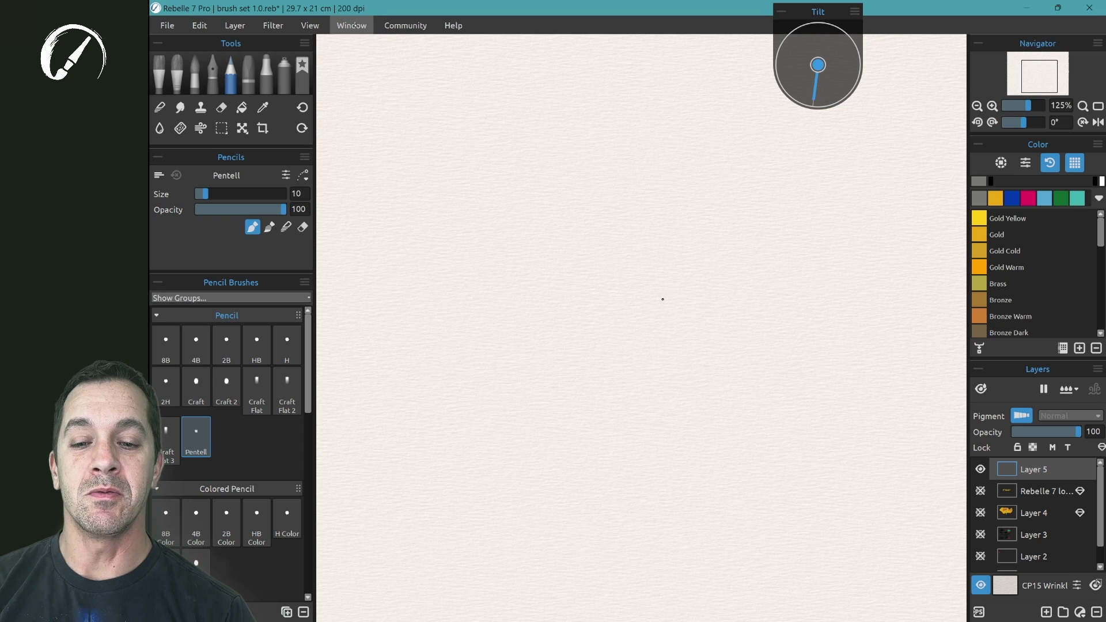
# - Display the ruler options beside the drawing area and activate the perspective ruler
pyautogui.click(352, 25)
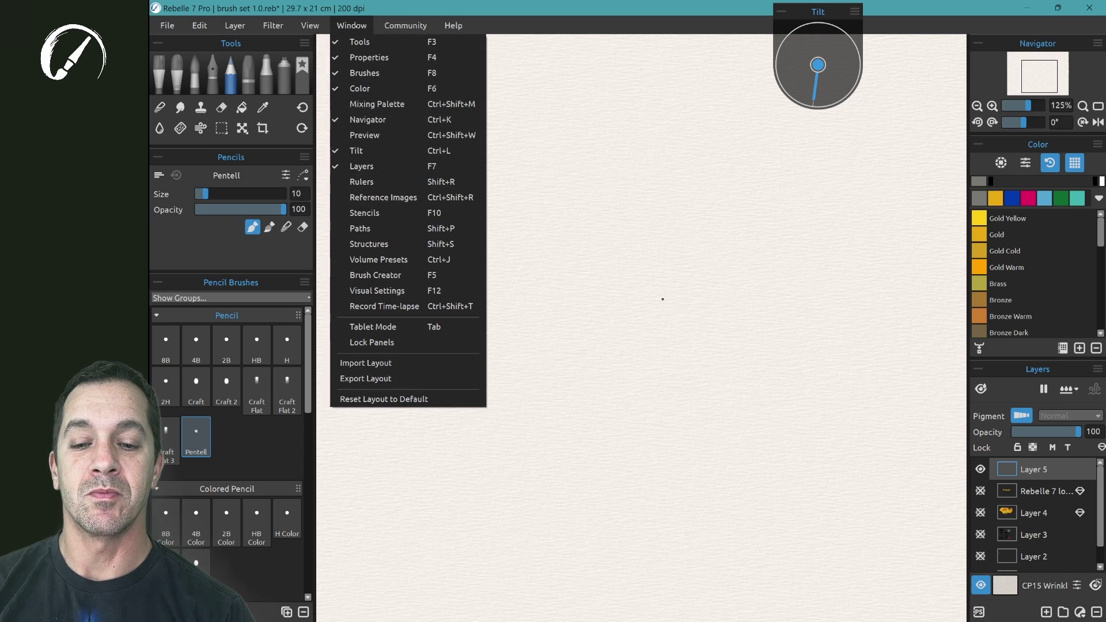
pyautogui.click(372, 182)
pyautogui.moveTo(819, 91); pyautogui.dragTo(713, 96)
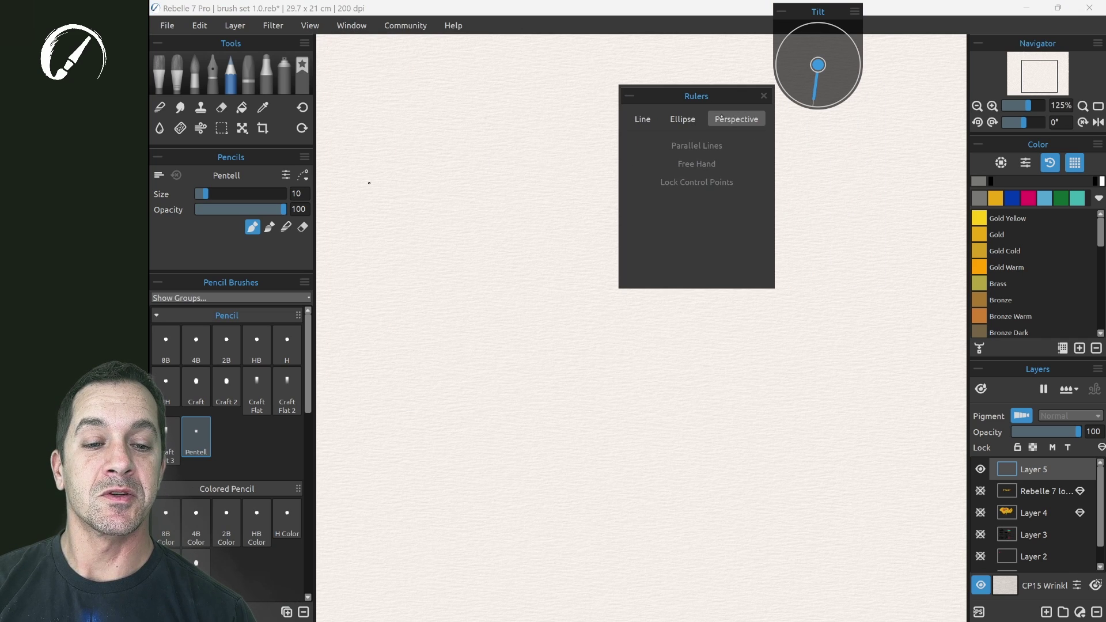
pyautogui.click(736, 118)
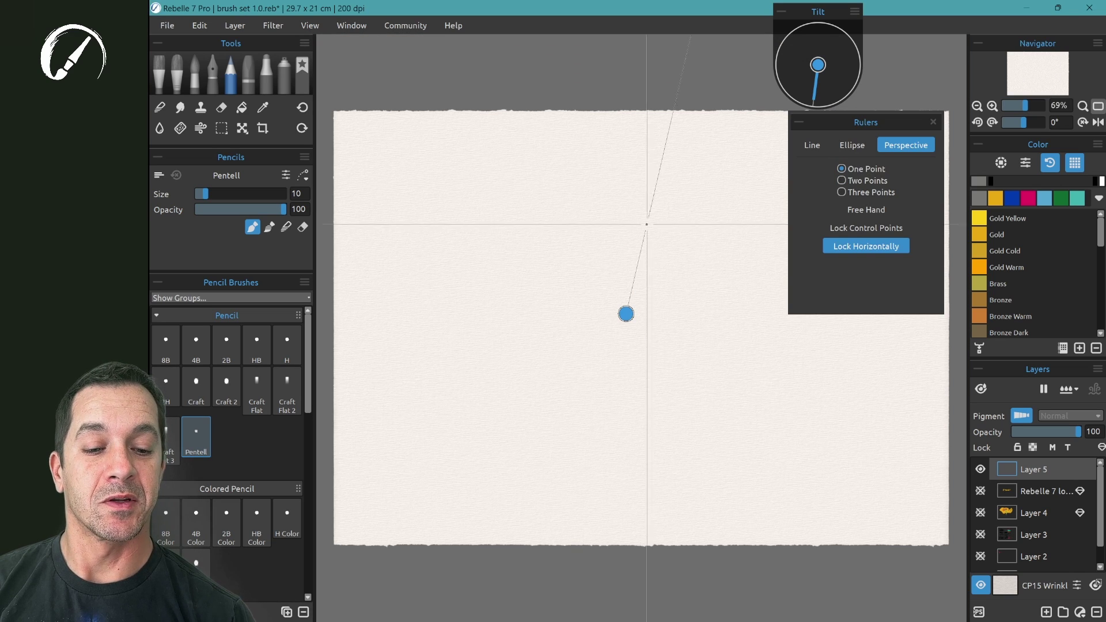
# - Sketch test lines converging on the one-point vanishing point, plus two vertical lines
pyautogui.moveTo(738, 196)
pyautogui.mouseDown()
pyautogui.moveTo(647, 291)
pyautogui.moveTo(759, 175)
pyautogui.mouseUp()
pyautogui.hotkey('ctrl', 'z')
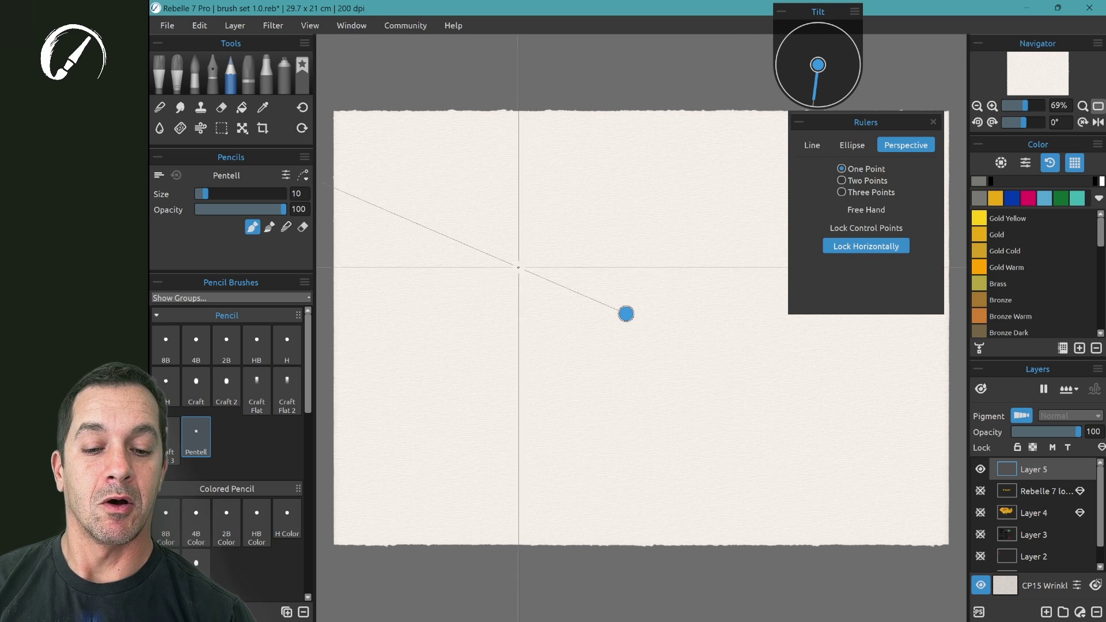
pyautogui.moveTo(517, 267)
pyautogui.mouseDown()
pyautogui.moveTo(518, 229)
pyautogui.moveTo(522, 345)
pyautogui.moveTo(517, 221)
pyautogui.mouseUp()
pyautogui.moveTo(473, 315); pyautogui.dragTo(694, 290)
# - Set the perspective ruler to Two Points and move the ruler options farther off the paper
pyautogui.click(845, 181)
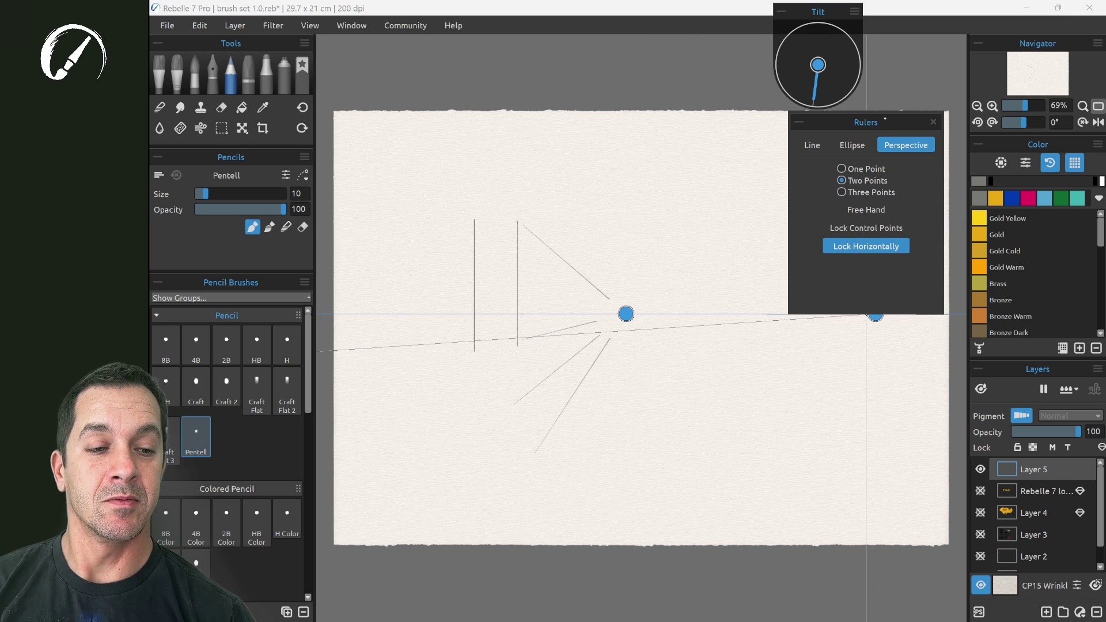
pyautogui.moveTo(885, 119); pyautogui.dragTo(917, 80)
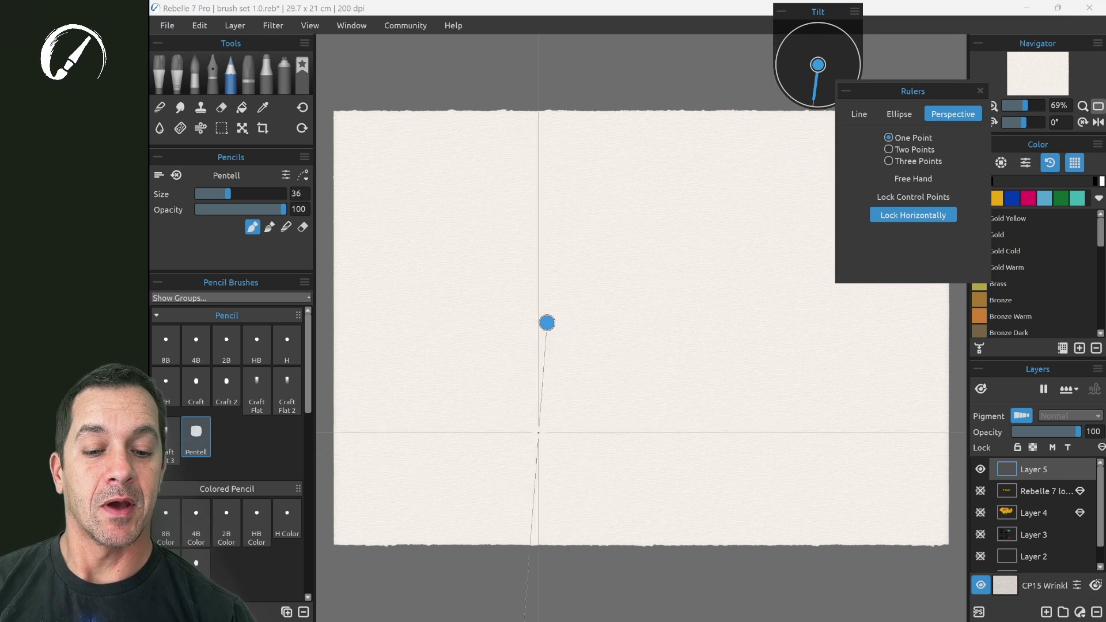
# - With the one-point perspective ruler, draw five lines radiating from the vanishing point and four vertical lines beside them
pyautogui.moveTo(427, 461); pyautogui.dragTo(512, 363)
pyautogui.moveTo(505, 468); pyautogui.dragTo(540, 344)
pyautogui.moveTo(576, 459); pyautogui.dragTo(552, 341)
pyautogui.moveTo(655, 449); pyautogui.dragTo(573, 352)
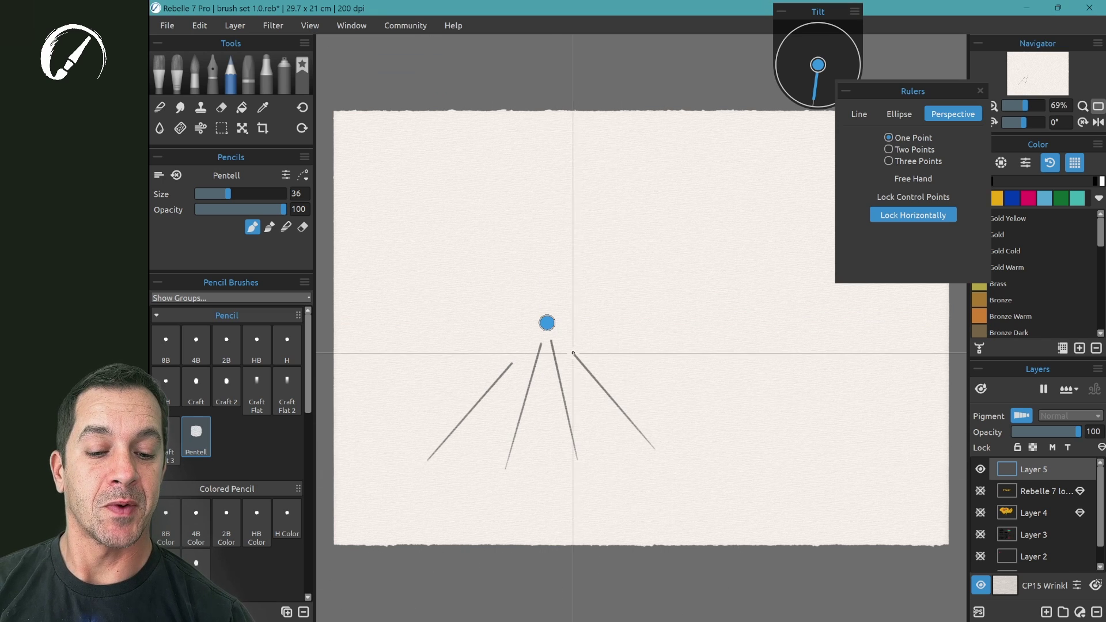
pyautogui.moveTo(749, 390); pyautogui.dragTo(592, 338)
pyautogui.moveTo(631, 201); pyautogui.dragTo(630, 347)
pyautogui.moveTo(678, 224); pyautogui.dragTo(690, 378)
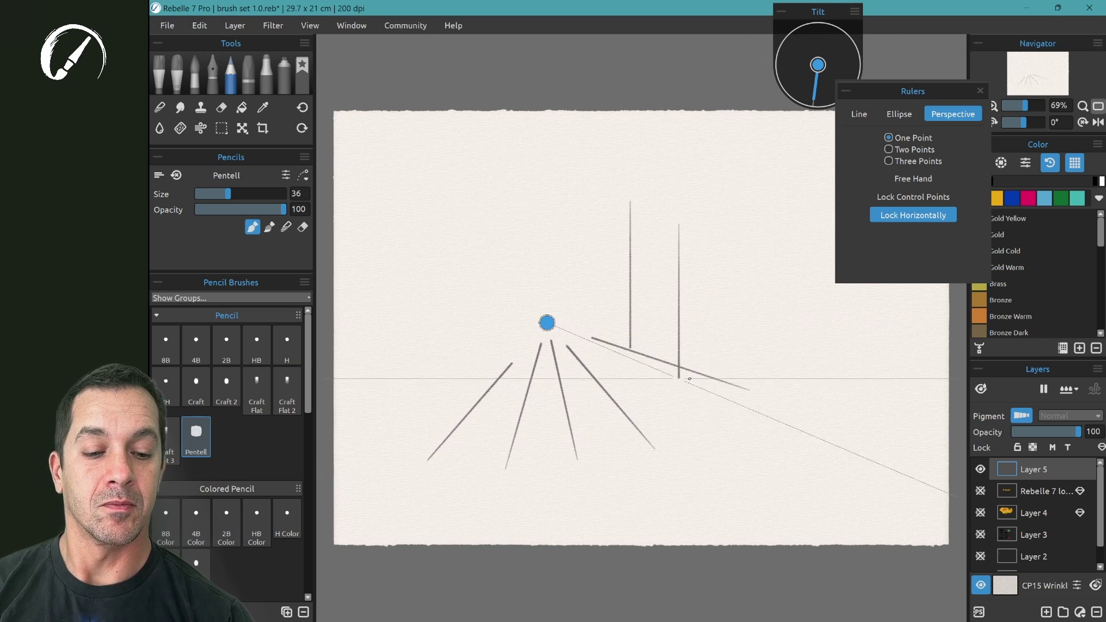
pyautogui.moveTo(752, 248); pyautogui.dragTo(753, 406)
pyautogui.moveTo(804, 306); pyautogui.dragTo(805, 459)
# - Set the perspective ruler to Two Points and clear the strokes from the layer
pyautogui.click(908, 151)
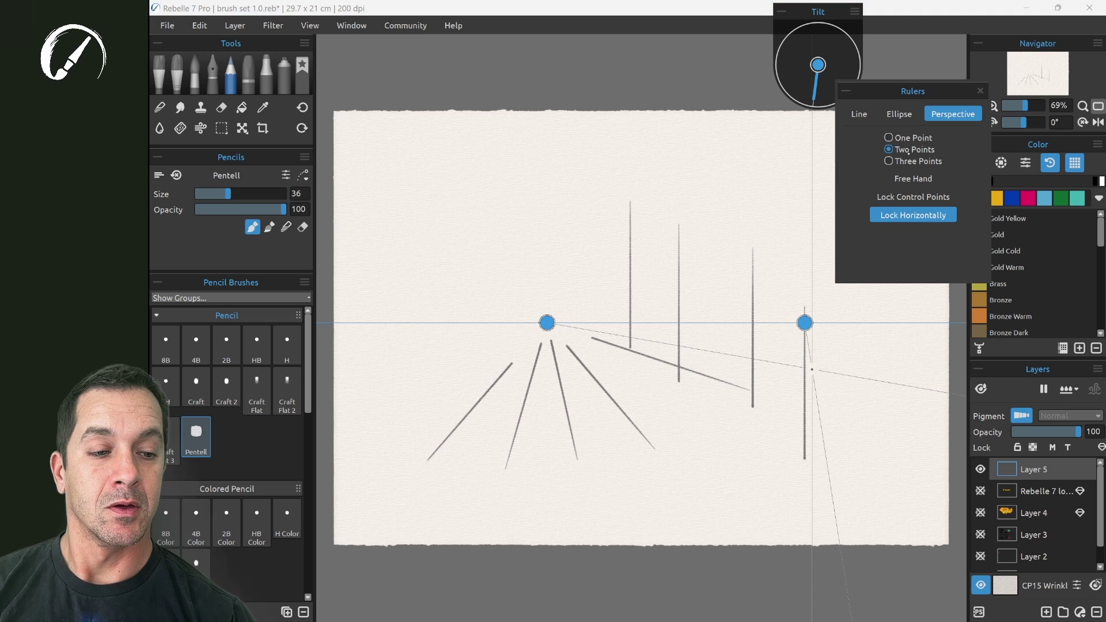
pyautogui.press('Delete')
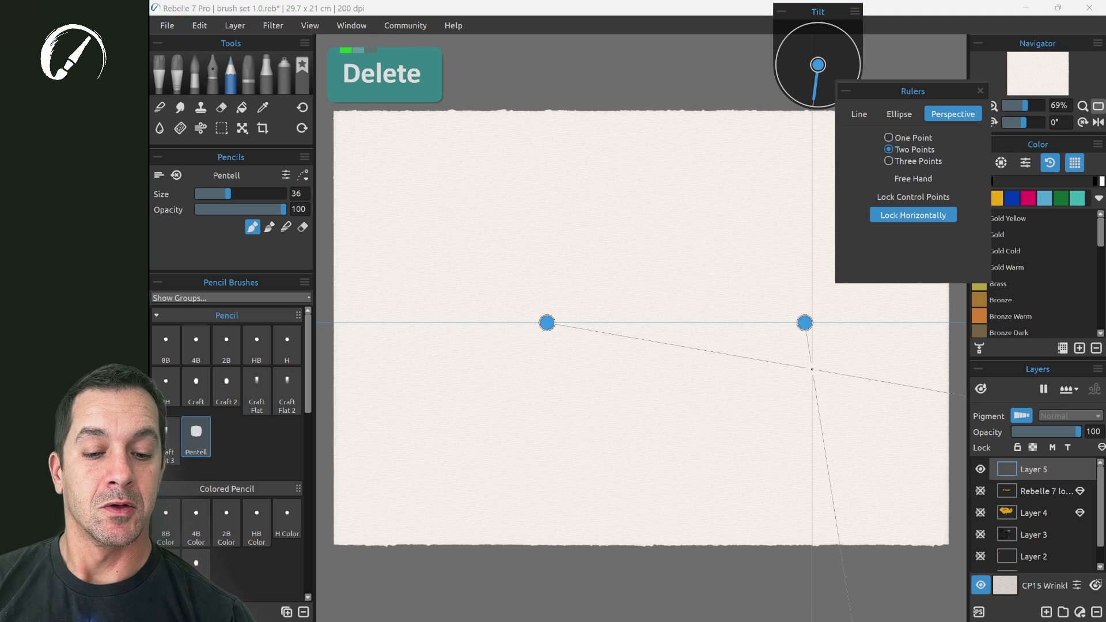
# - Draw two lines toward the left vanishing point, one toward the right vanishing point, and two short verticals
pyautogui.moveTo(400, 468); pyautogui.dragTo(530, 340)
pyautogui.moveTo(476, 479); pyautogui.dragTo(541, 334)
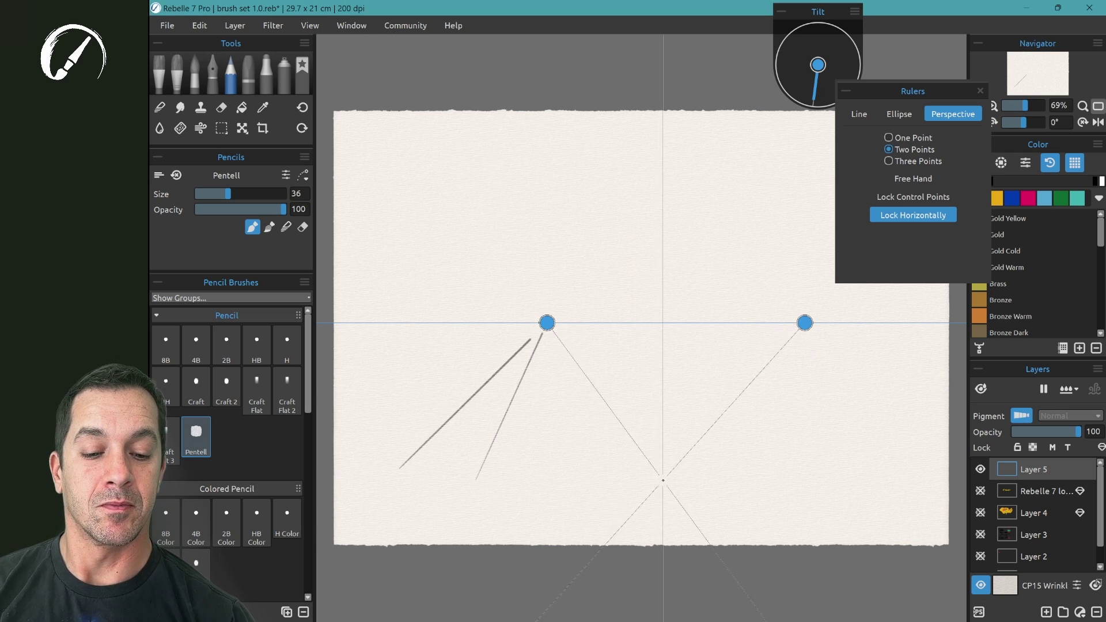
pyautogui.moveTo(735, 467)
pyautogui.mouseDown()
pyautogui.moveTo(797, 341)
pyautogui.moveTo(802, 470)
pyautogui.mouseUp()
pyautogui.moveTo(870, 352); pyautogui.dragTo(870, 429)
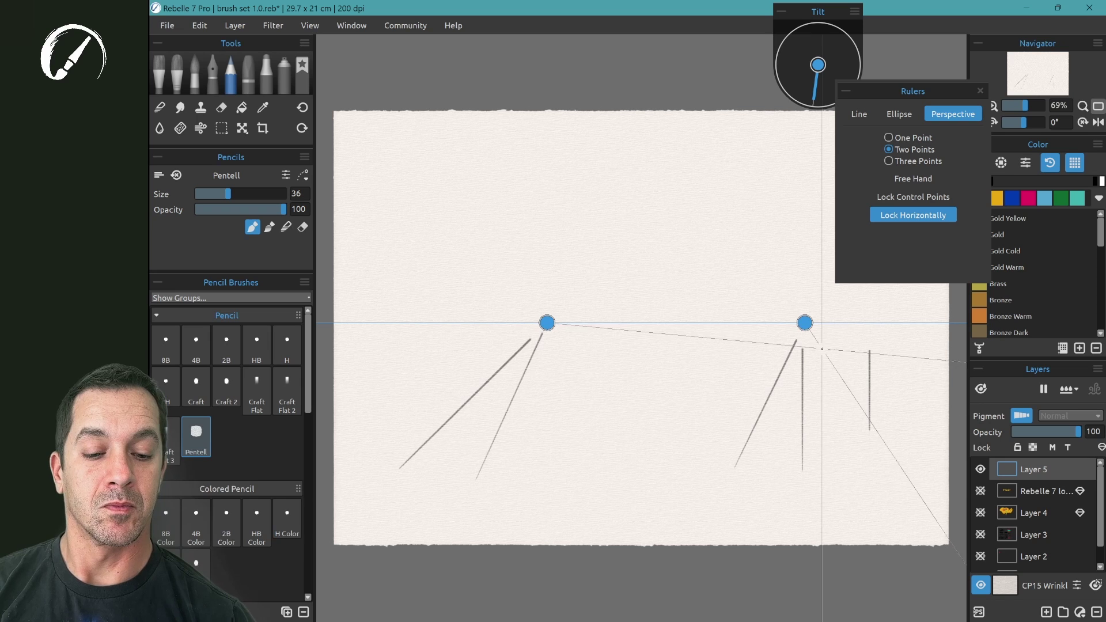
# - Sketch two vertical box edges between the vanishing points and connect them with receding lines in two-point perspective
pyautogui.moveTo(571, 272); pyautogui.dragTo(571, 453)
pyautogui.moveTo(621, 305)
pyautogui.mouseDown()
pyautogui.moveTo(621, 456)
pyautogui.moveTo(595, 458)
pyautogui.moveTo(654, 407)
pyautogui.mouseUp()
pyautogui.moveTo(627, 455); pyautogui.dragTo(792, 333)
pyautogui.moveTo(622, 305); pyautogui.dragTo(789, 321)
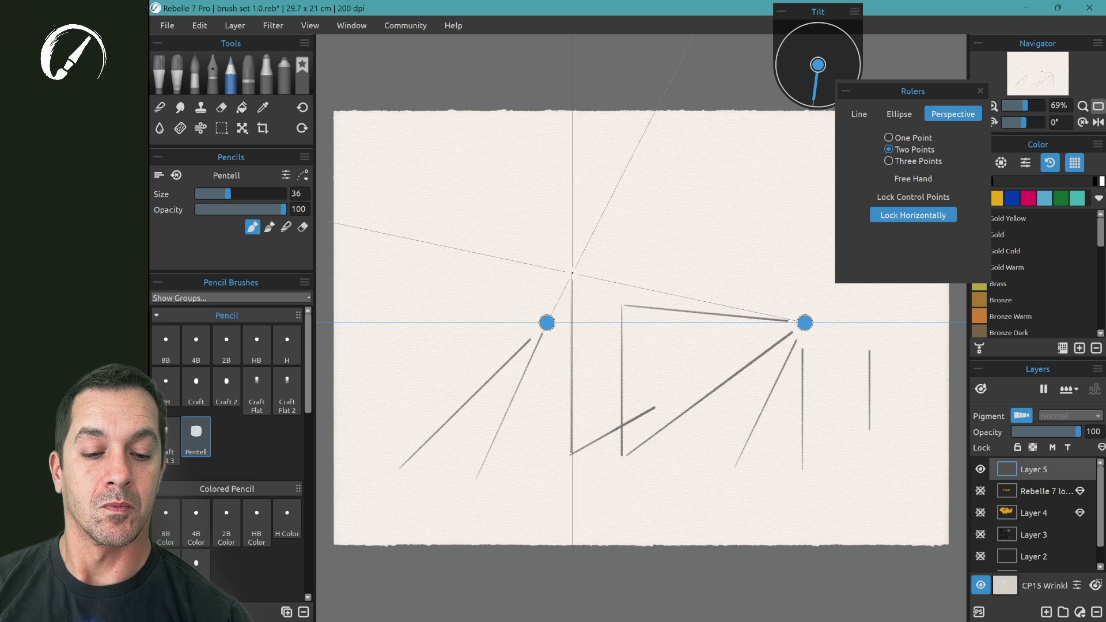
pyautogui.moveTo(583, 273); pyautogui.dragTo(794, 321)
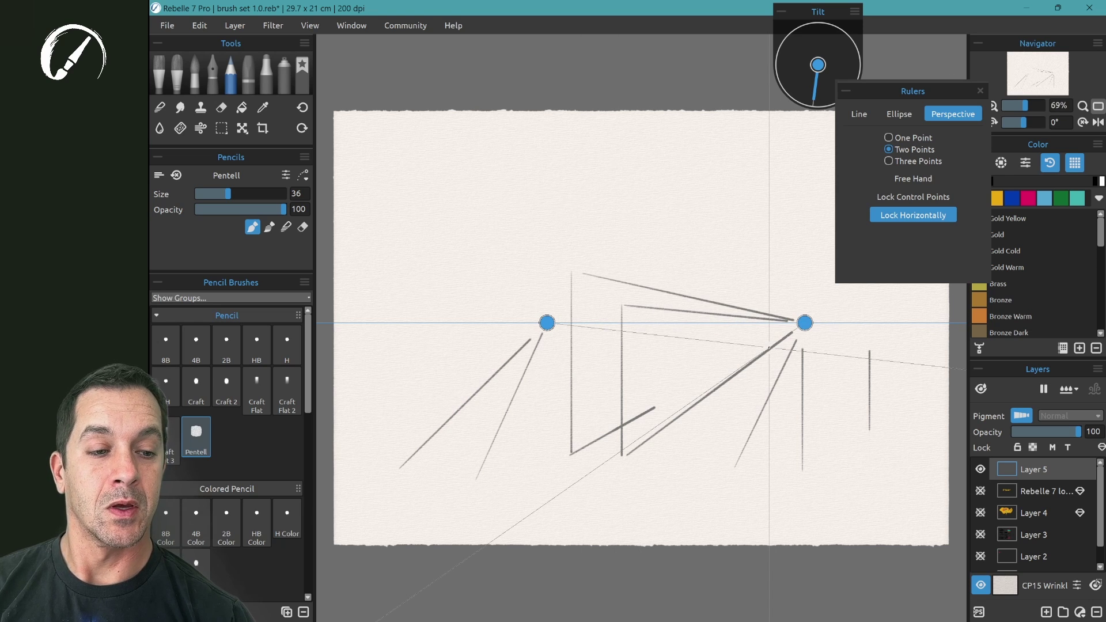
# - Set the perspective ruler to Three Points and clear the layer
pyautogui.click(889, 163)
pyautogui.click(889, 161)
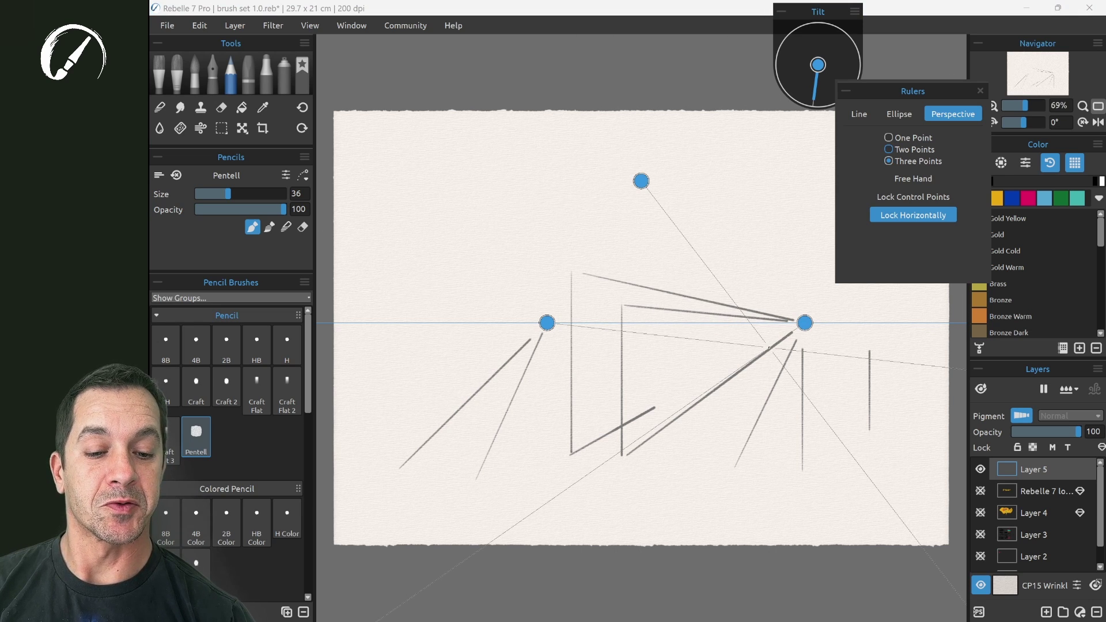
pyautogui.press('Delete')
# - Draw a series of lines receding toward each of the three vanishing points
pyautogui.moveTo(427, 428); pyautogui.dragTo(505, 338)
pyautogui.moveTo(449, 438)
pyautogui.mouseDown()
pyautogui.moveTo(532, 341)
pyautogui.moveTo(640, 379)
pyautogui.mouseUp()
pyautogui.moveTo(472, 428); pyautogui.dragTo(670, 366)
pyautogui.moveTo(498, 448); pyautogui.dragTo(715, 360)
pyautogui.moveTo(664, 285); pyautogui.dragTo(681, 366)
pyautogui.moveTo(703, 283); pyautogui.dragTo(741, 344)
pyautogui.moveTo(711, 251); pyautogui.dragTo(799, 320)
pyautogui.moveTo(758, 281); pyautogui.dragTo(799, 318)
pyautogui.moveTo(648, 248); pyautogui.dragTo(773, 308)
pyautogui.moveTo(623, 267); pyautogui.dragTo(600, 369)
pyautogui.moveTo(642, 283)
pyautogui.mouseDown()
pyautogui.moveTo(643, 369)
pyautogui.moveTo(795, 320)
pyautogui.mouseUp()
pyautogui.moveTo(637, 354); pyautogui.dragTo(798, 325)
pyautogui.moveTo(682, 407); pyautogui.dragTo(798, 326)
# - Clear the layer and lock the perspective ruler's control points
pyautogui.press('Delete')
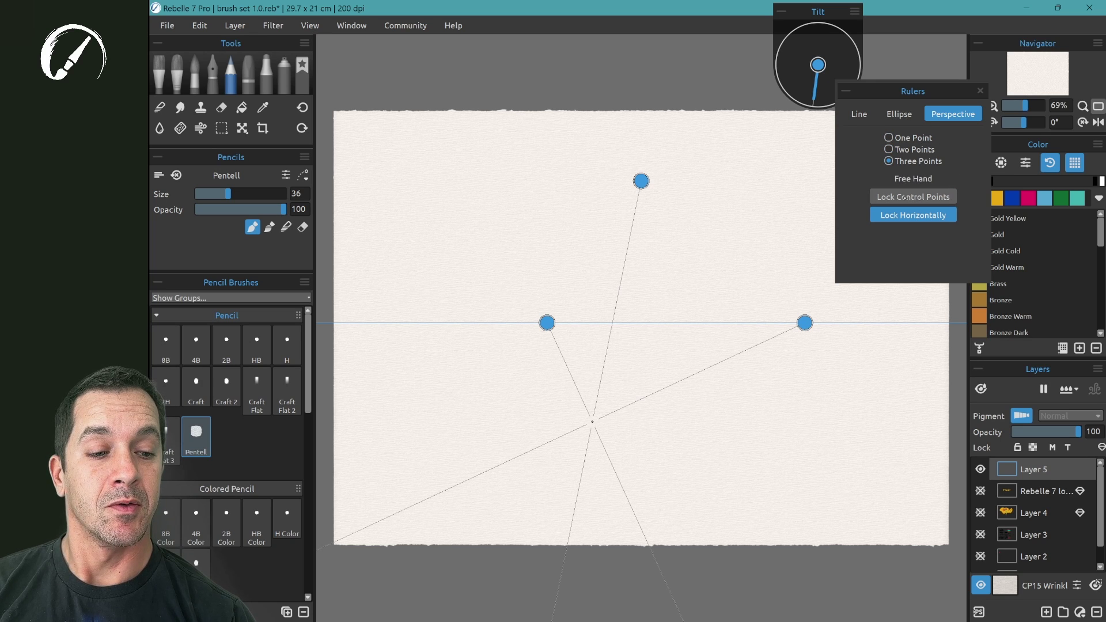
pyautogui.click(914, 196)
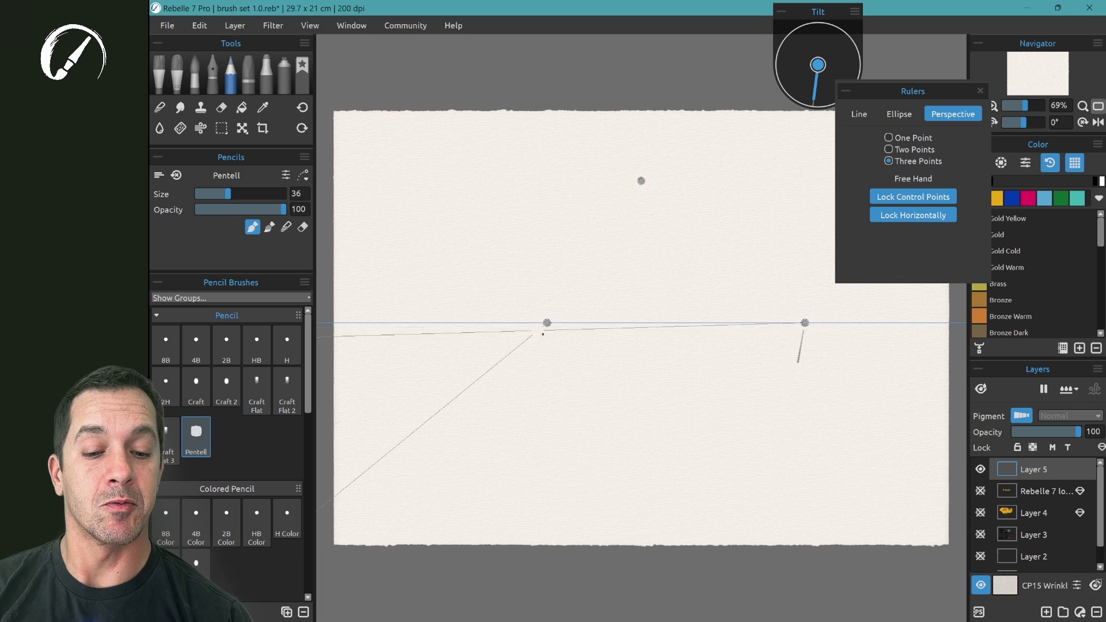
# - Draw short perspective lines close to the locked vanishing points, below the horizon and beneath the upper point
pyautogui.moveTo(535, 335); pyautogui.dragTo(509, 373)
pyautogui.moveTo(585, 348); pyautogui.dragTo(565, 410)
pyautogui.moveTo(631, 345); pyautogui.dragTo(627, 417)
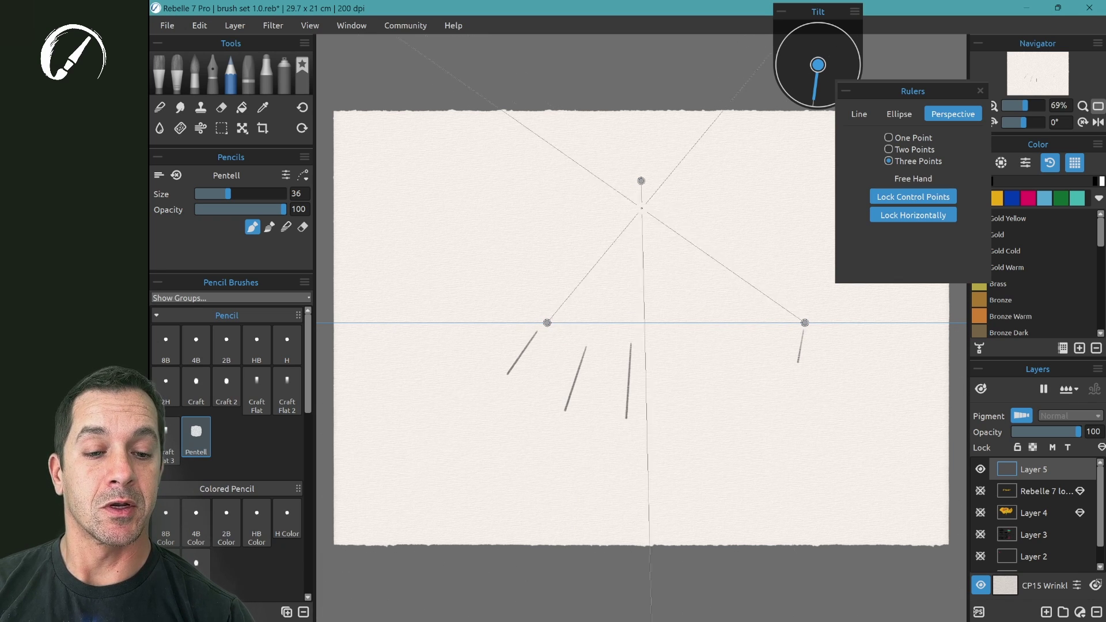
pyautogui.moveTo(660, 210); pyautogui.dragTo(681, 242)
pyautogui.moveTo(628, 203); pyautogui.dragTo(601, 248)
pyautogui.moveTo(638, 201); pyautogui.dragTo(601, 251)
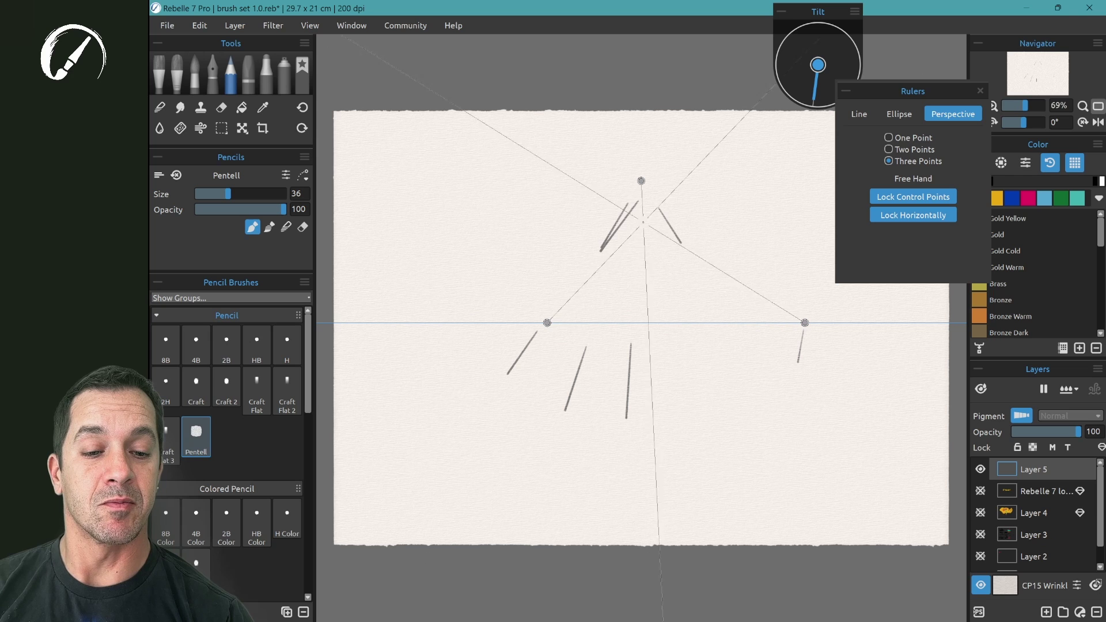
pyautogui.moveTo(645, 222); pyautogui.dragTo(653, 299)
# - Turn off Lock Control Points and Lock Horizontally for the three-point ruler
pyautogui.click(915, 196)
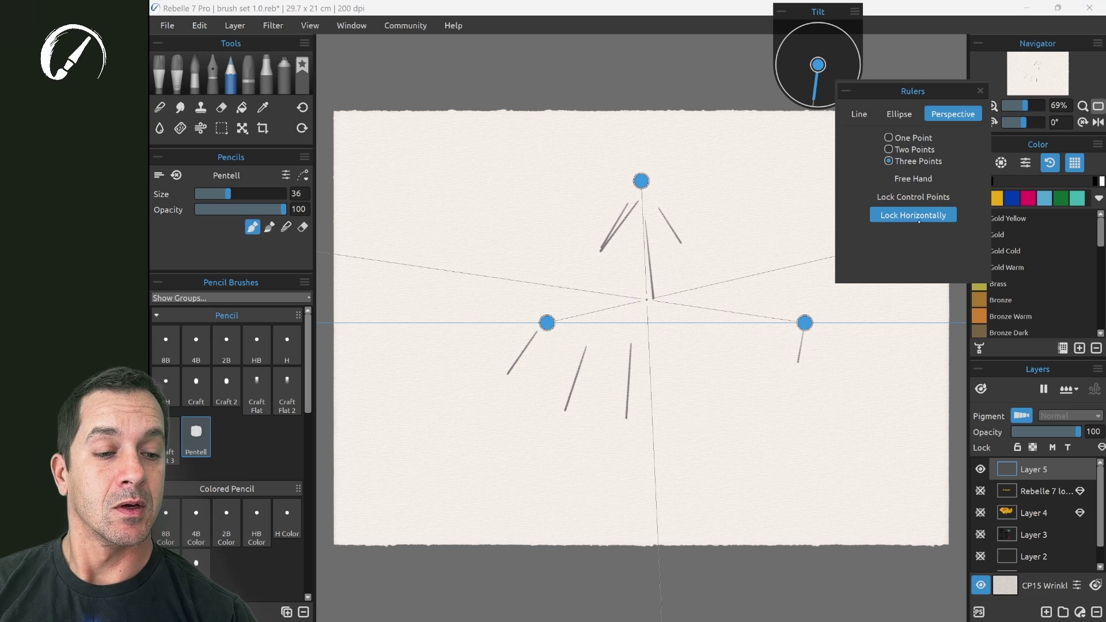
pyautogui.click(914, 215)
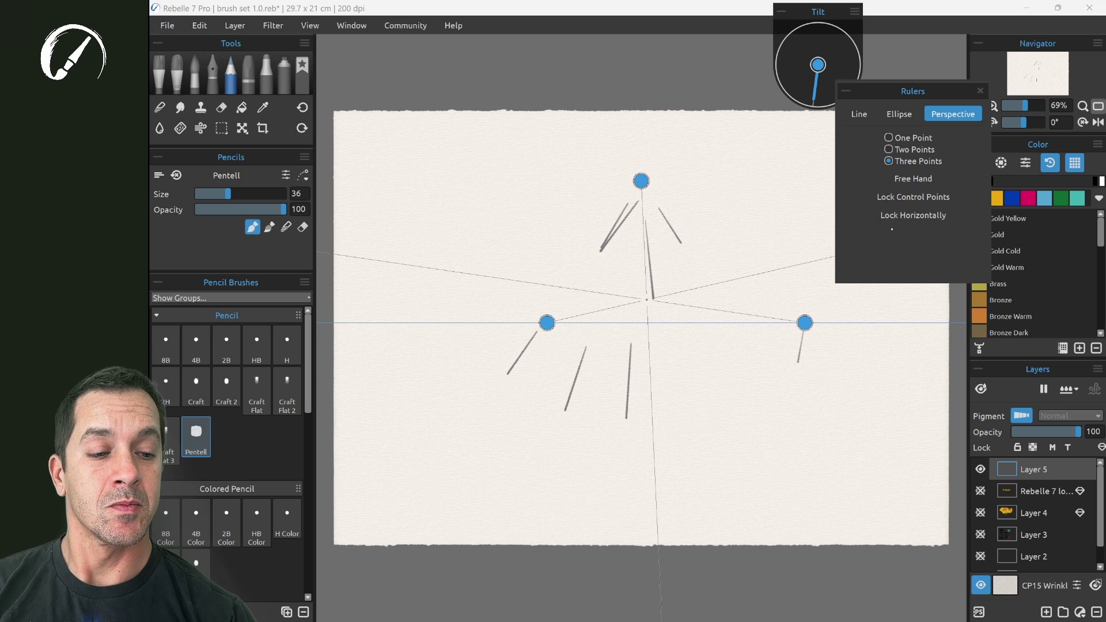
# - Reposition the two horizon vanishing points vertically and turn Lock Horizontally back on
pyautogui.moveTo(805, 322)
pyautogui.mouseDown()
pyautogui.moveTo(803, 239)
pyautogui.moveTo(806, 344)
pyautogui.mouseUp()
pyautogui.moveTo(548, 328); pyautogui.dragTo(539, 294)
pyautogui.click(903, 216)
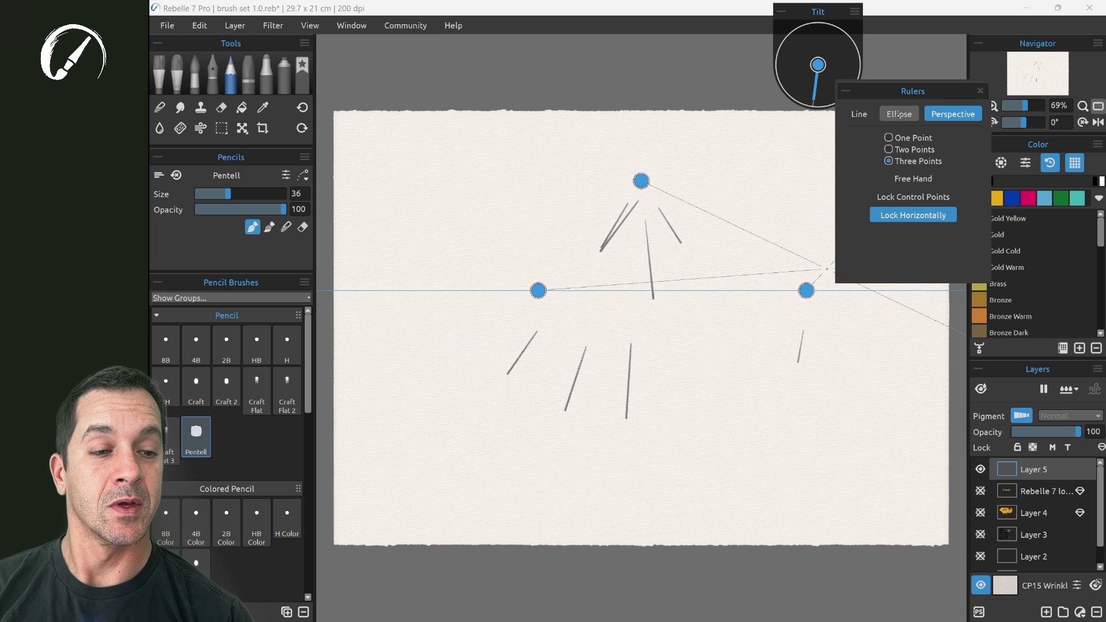
# - Switch to the ellipse ruler, enlarge it as a circle and place it near the middle of the paper
pyautogui.click(899, 114)
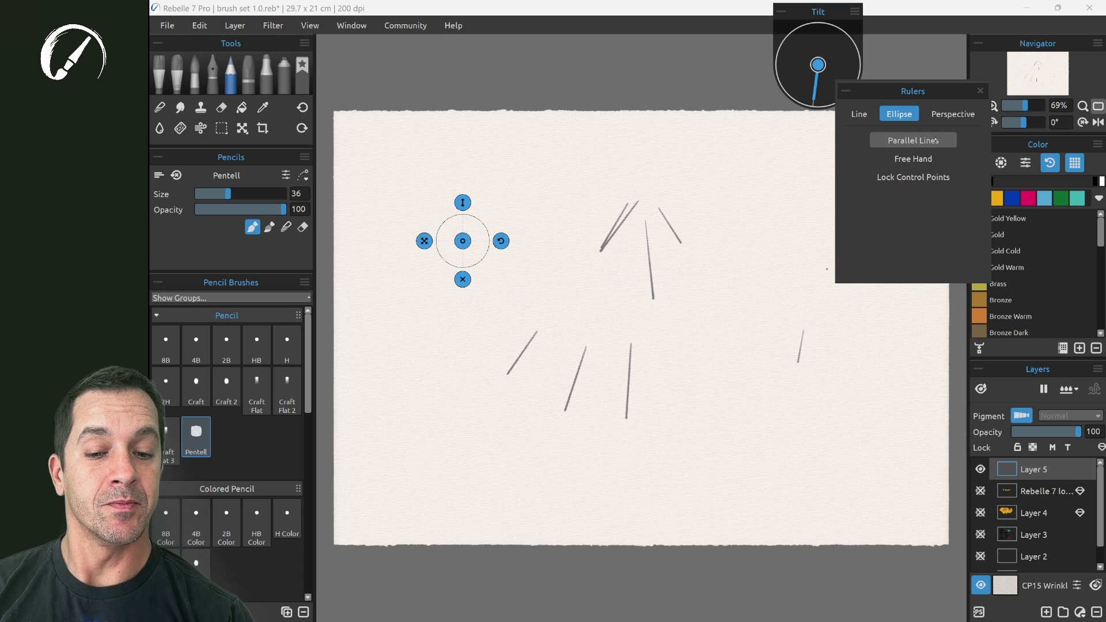
pyautogui.moveTo(463, 241); pyautogui.dragTo(431, 288)
pyautogui.moveTo(517, 283); pyautogui.dragTo(617, 300)
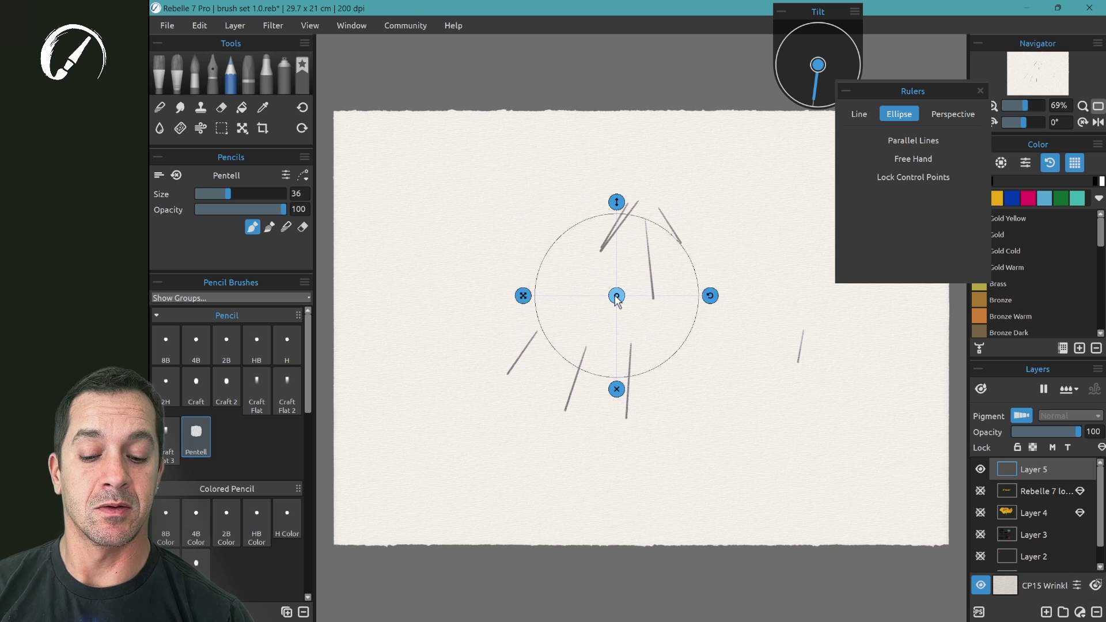
# - Clear the layer and trace five concentric circles along the ellipse ruler, resizing the ruler between them
pyautogui.press('Delete')
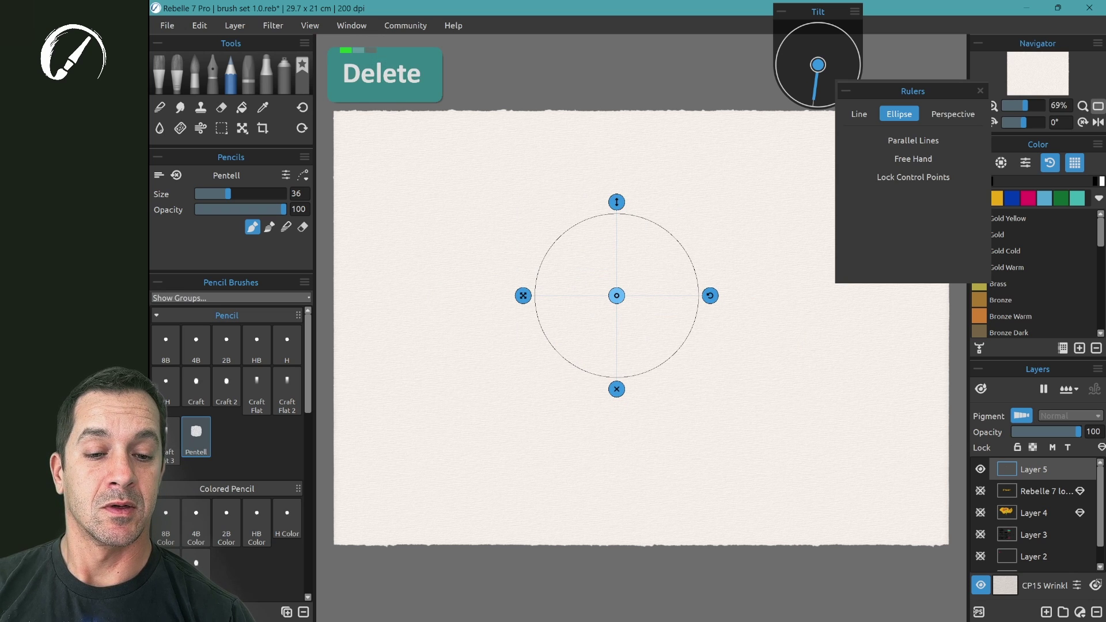
pyautogui.moveTo(546, 254)
pyautogui.mouseDown()
pyautogui.moveTo(688, 269)
pyautogui.moveTo(624, 284)
pyautogui.mouseUp()
pyautogui.moveTo(522, 300); pyautogui.dragTo(558, 297)
pyautogui.moveTo(637, 254); pyautogui.dragTo(642, 257)
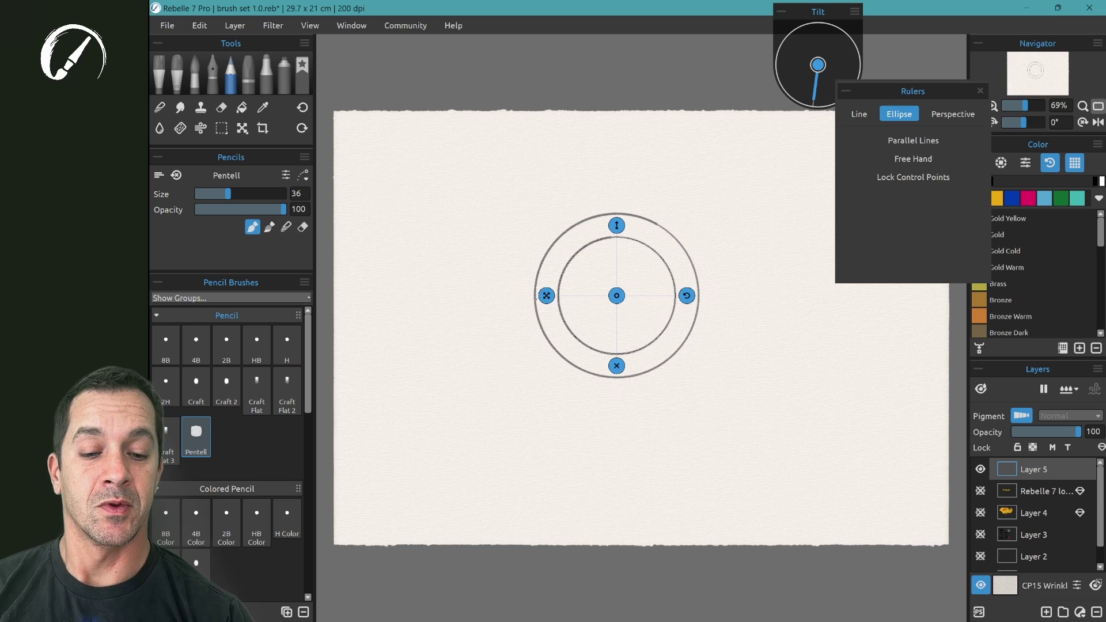
pyautogui.moveTo(546, 297)
pyautogui.mouseDown()
pyautogui.moveTo(576, 298)
pyautogui.moveTo(598, 272)
pyautogui.moveTo(592, 297)
pyautogui.moveTo(616, 308)
pyautogui.moveTo(503, 297)
pyautogui.mouseUp()
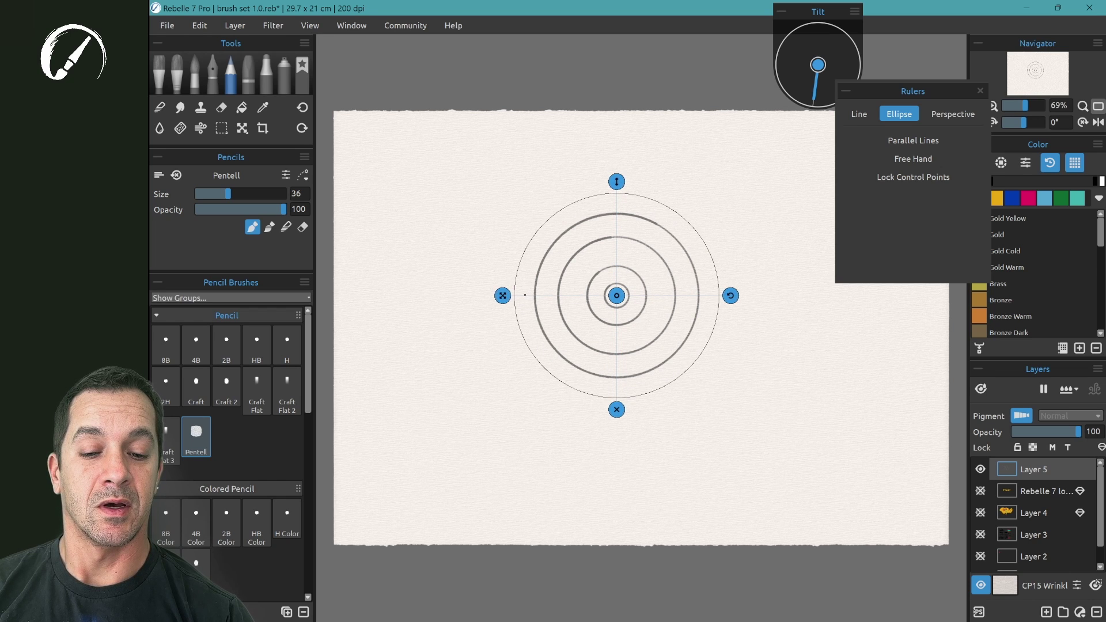
pyautogui.moveTo(586, 215)
pyautogui.mouseDown()
pyautogui.moveTo(633, 218)
pyautogui.moveTo(616, 223)
pyautogui.moveTo(616, 249)
pyautogui.mouseUp()
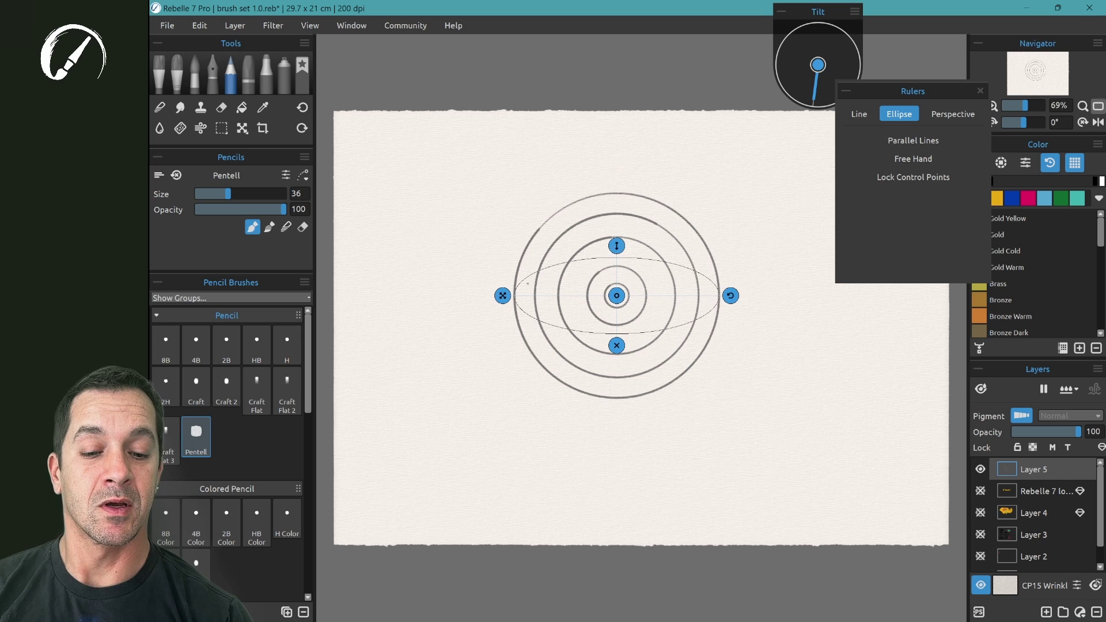
# - Trace two flattened ellipses and one tall ellipse around the same center, changing the ruler's height between them
pyautogui.moveTo(528, 283)
pyautogui.mouseDown()
pyautogui.moveTo(667, 268)
pyautogui.moveTo(641, 270)
pyautogui.mouseUp()
pyautogui.moveTo(616, 248)
pyautogui.mouseDown()
pyautogui.moveTo(616, 270)
pyautogui.moveTo(702, 292)
pyautogui.mouseUp()
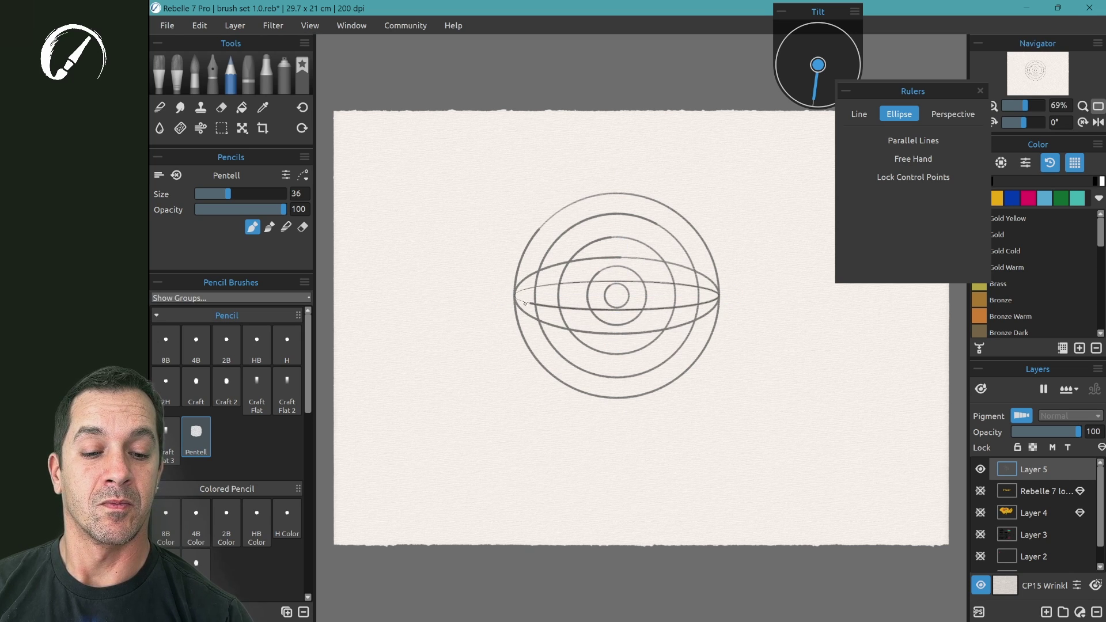
pyautogui.moveTo(623, 276)
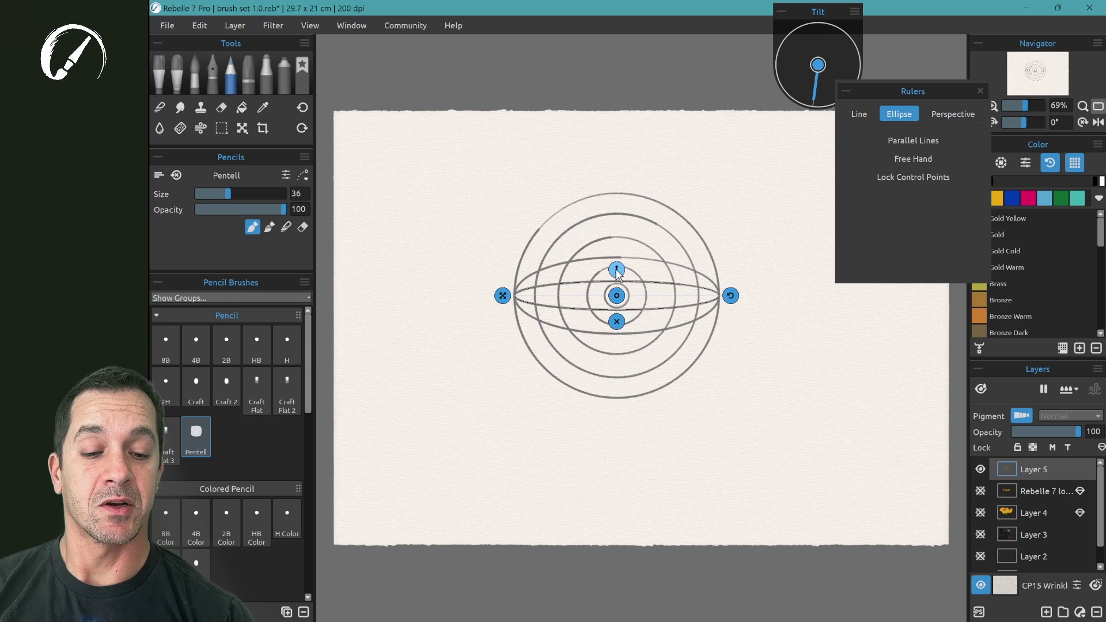
pyautogui.moveTo(619, 271)
pyautogui.mouseDown()
pyautogui.moveTo(616, 152)
pyautogui.moveTo(702, 238)
pyautogui.mouseUp()
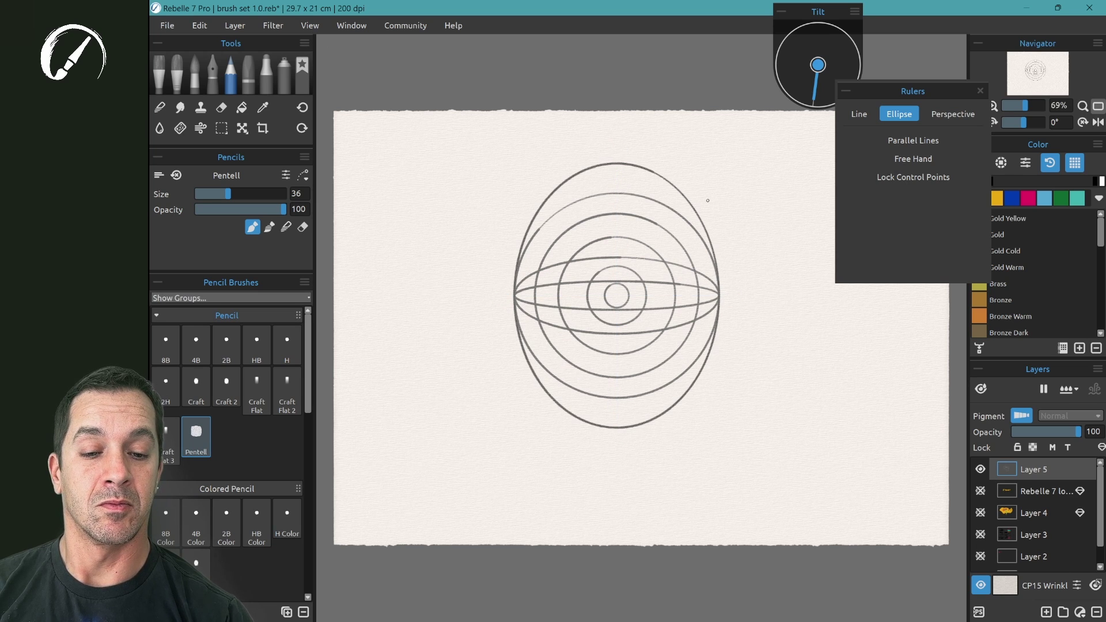
# - Rotate the ellipse ruler about its center to a horizontal and then a slanted orientation, tracing an ellipse at each
pyautogui.moveTo(715, 310)
pyautogui.moveTo(732, 300); pyautogui.dragTo(620, 182)
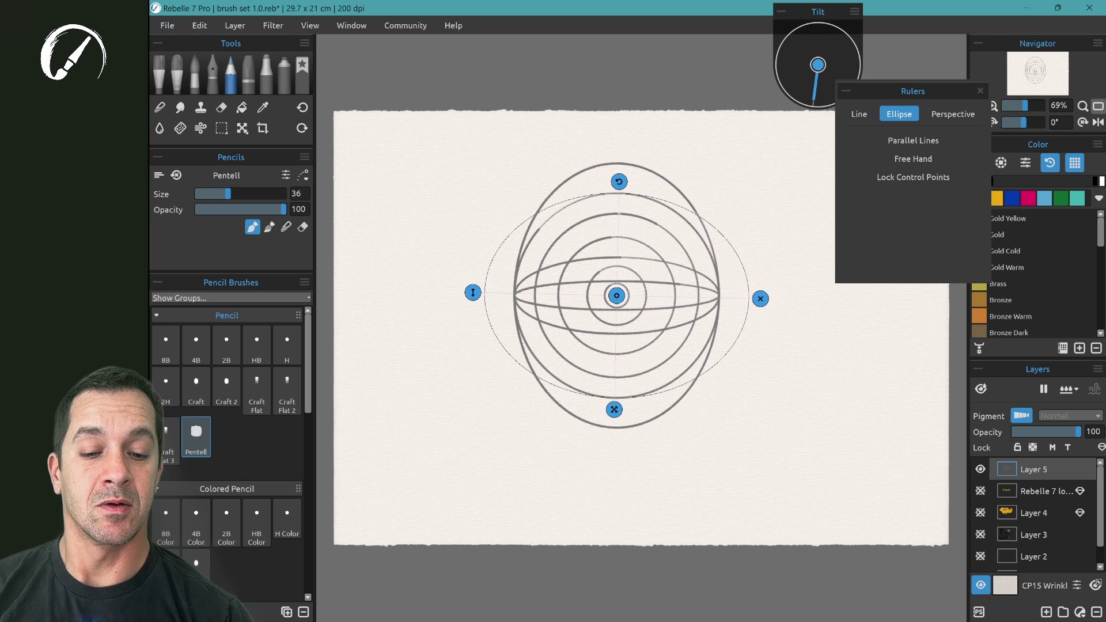
pyautogui.moveTo(755, 284)
pyautogui.mouseDown()
pyautogui.moveTo(536, 393)
pyautogui.moveTo(685, 202)
pyautogui.moveTo(744, 268)
pyautogui.mouseUp()
pyautogui.moveTo(618, 181); pyautogui.dragTo(517, 352)
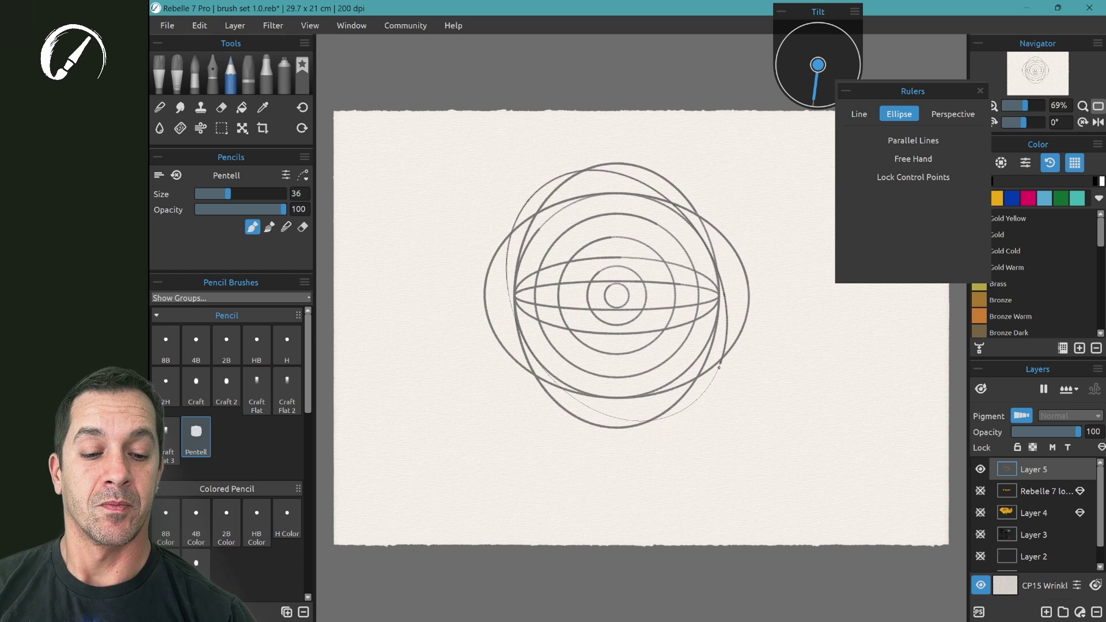
pyautogui.moveTo(555, 173); pyautogui.dragTo(671, 200)
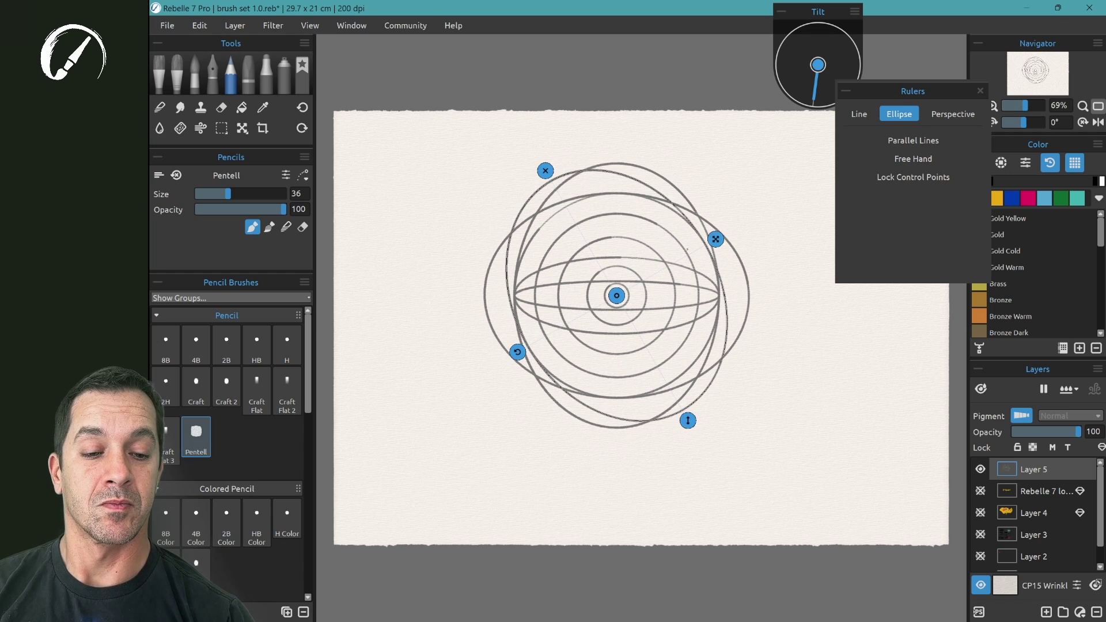
# - Turn off the ellipse ruler, keeping the traced ellipses
pyautogui.moveTo(545, 171); pyautogui.dragTo(749, 287)
pyautogui.click(748, 287)
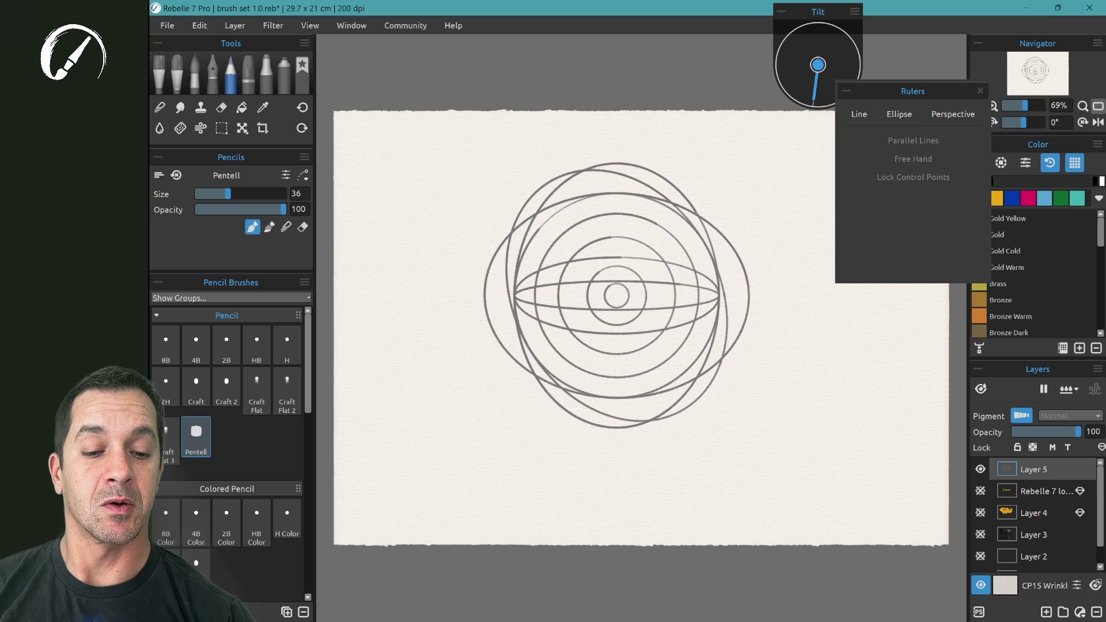
# - Clear the canvas and, with the ellipse ruler on and Free Hand enabled, trace two concentric ellipses, shrinking the ruler between them
pyautogui.hotkey('ctrl', 'z')
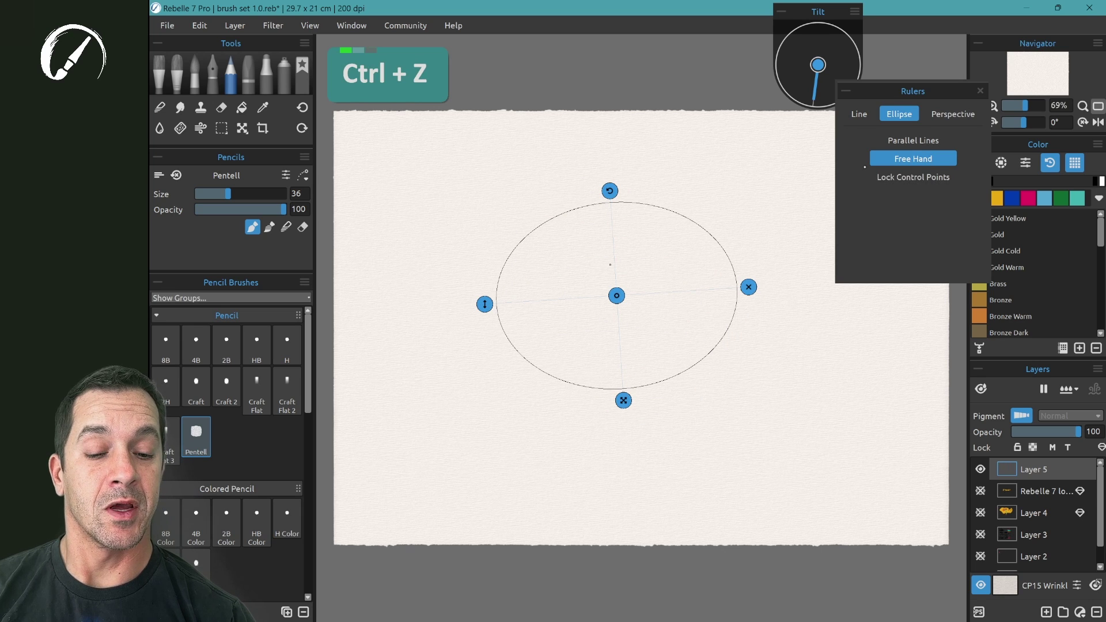
pyautogui.moveTo(627, 203); pyautogui.dragTo(729, 332)
pyautogui.moveTo(557, 214); pyautogui.dragTo(605, 204)
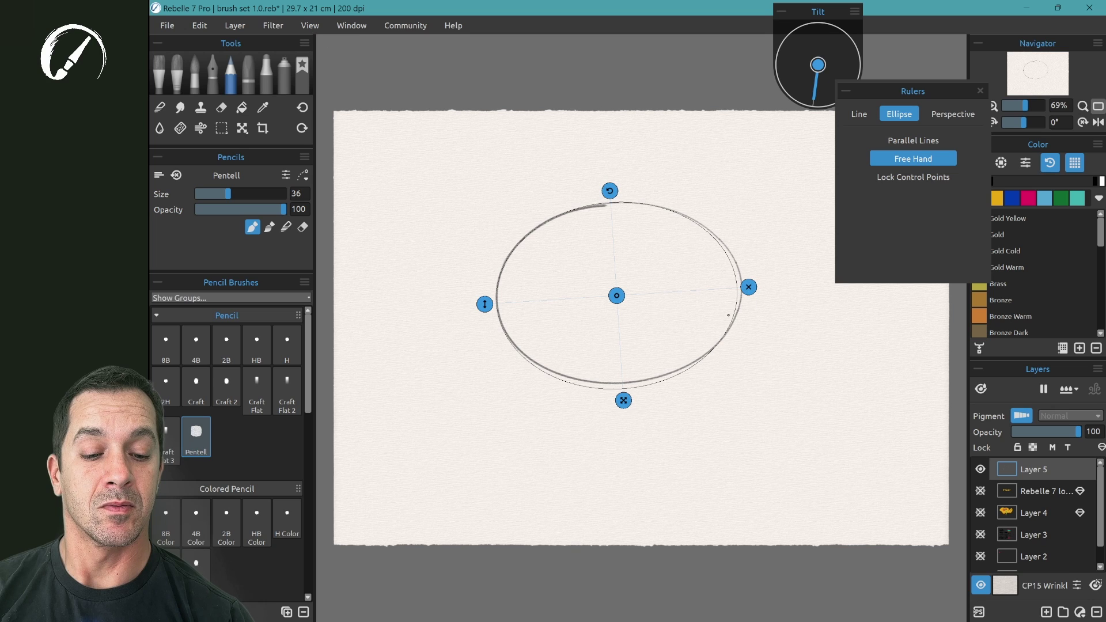
pyautogui.moveTo(624, 400); pyautogui.dragTo(623, 384)
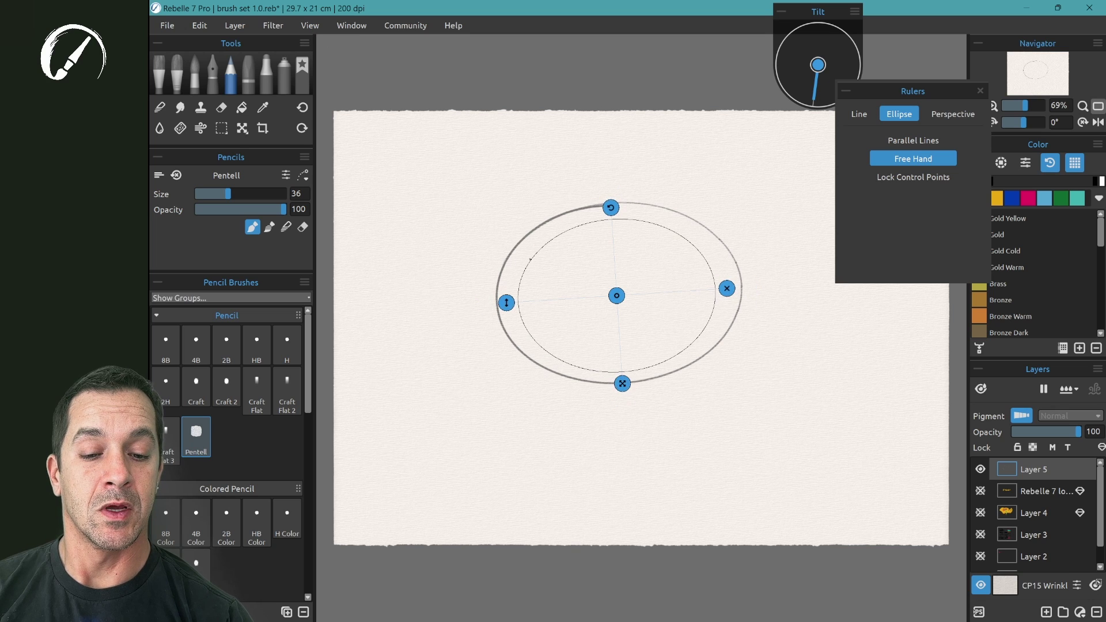
pyautogui.moveTo(637, 215); pyautogui.dragTo(728, 327)
pyautogui.moveTo(569, 233); pyautogui.dragTo(715, 278)
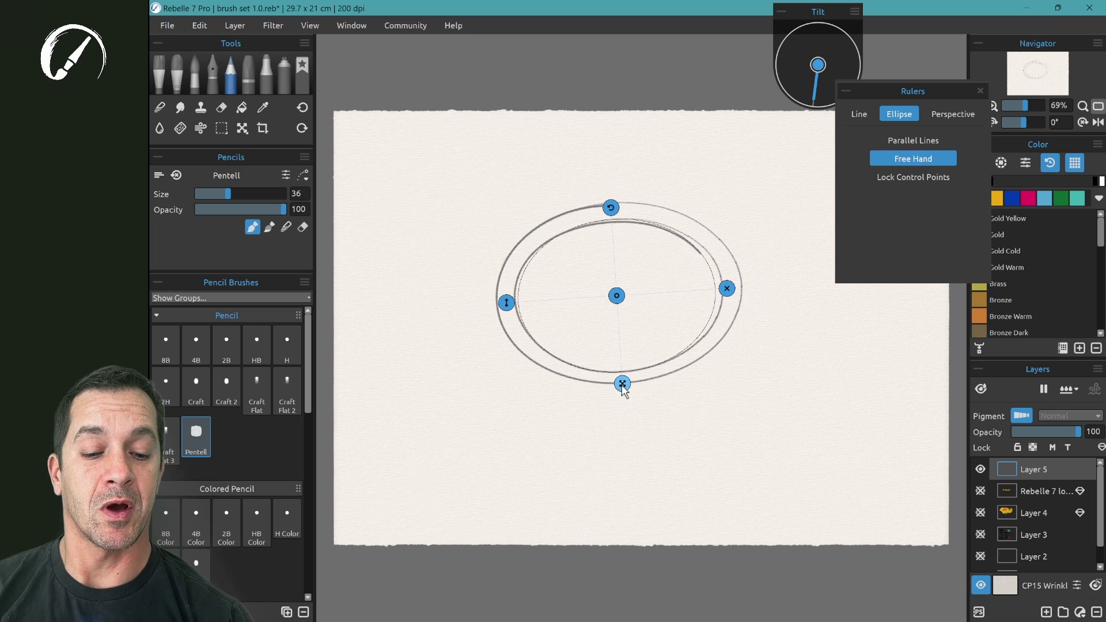
# - Trace three more concentric ellipses inside the first two, shrinking the ruler between them, and move the ruler away from the drawing
pyautogui.moveTo(622, 385); pyautogui.dragTo(617, 349)
pyautogui.moveTo(566, 323); pyautogui.dragTo(664, 259)
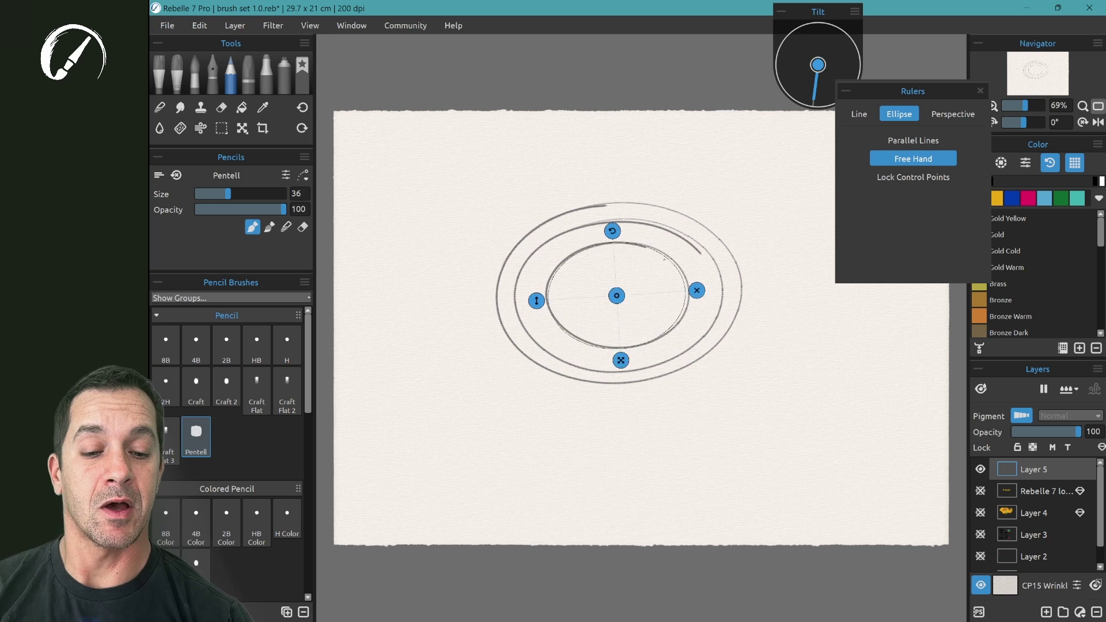
pyautogui.moveTo(621, 361)
pyautogui.mouseDown()
pyautogui.moveTo(633, 266)
pyautogui.moveTo(579, 279)
pyautogui.mouseUp()
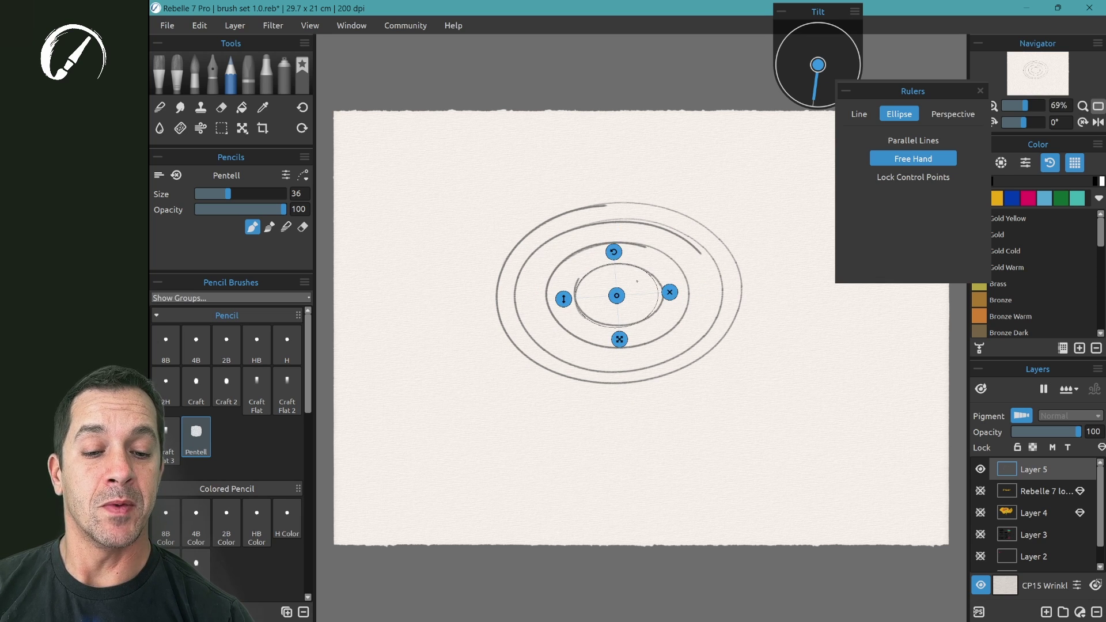
pyautogui.moveTo(621, 344)
pyautogui.mouseDown()
pyautogui.moveTo(644, 307)
pyautogui.moveTo(591, 284)
pyautogui.moveTo(758, 380)
pyautogui.moveTo(763, 406)
pyautogui.mouseUp()
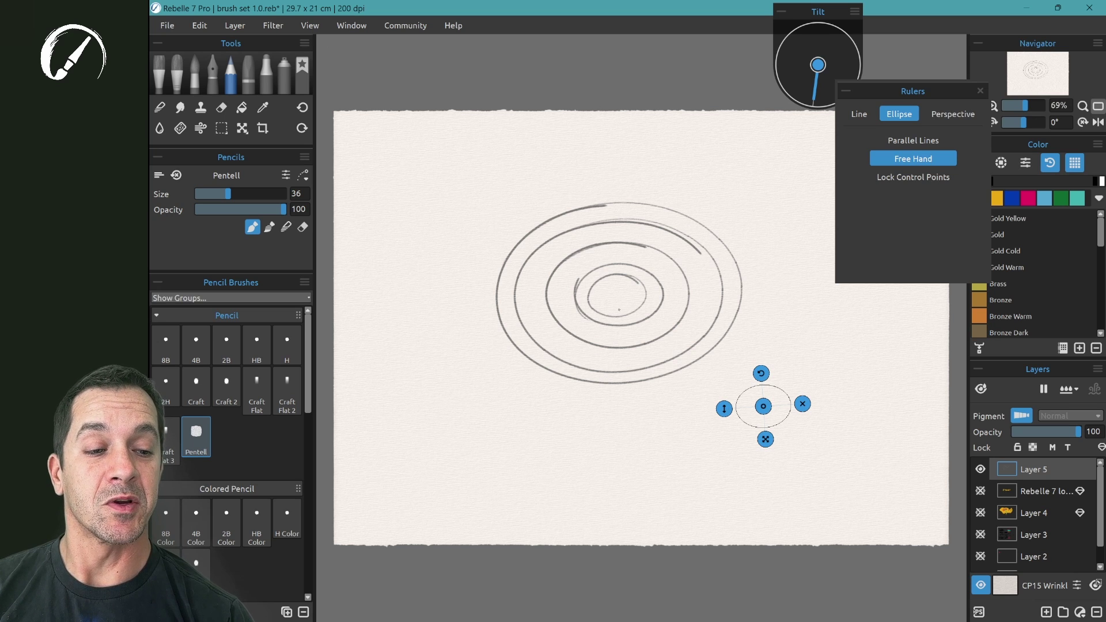
# - Enable Lock Control Points on the ellipse ruler and draw short diagonal strokes around its center
pyautogui.click(913, 177)
pyautogui.hotkey('ctrl', 'z')
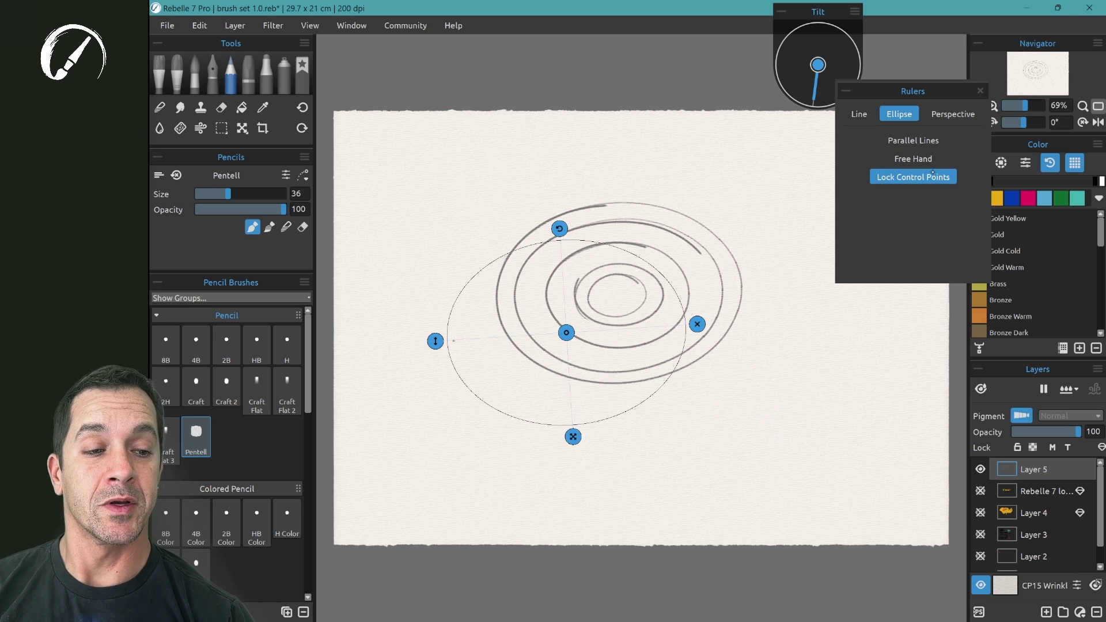
pyautogui.click(954, 113)
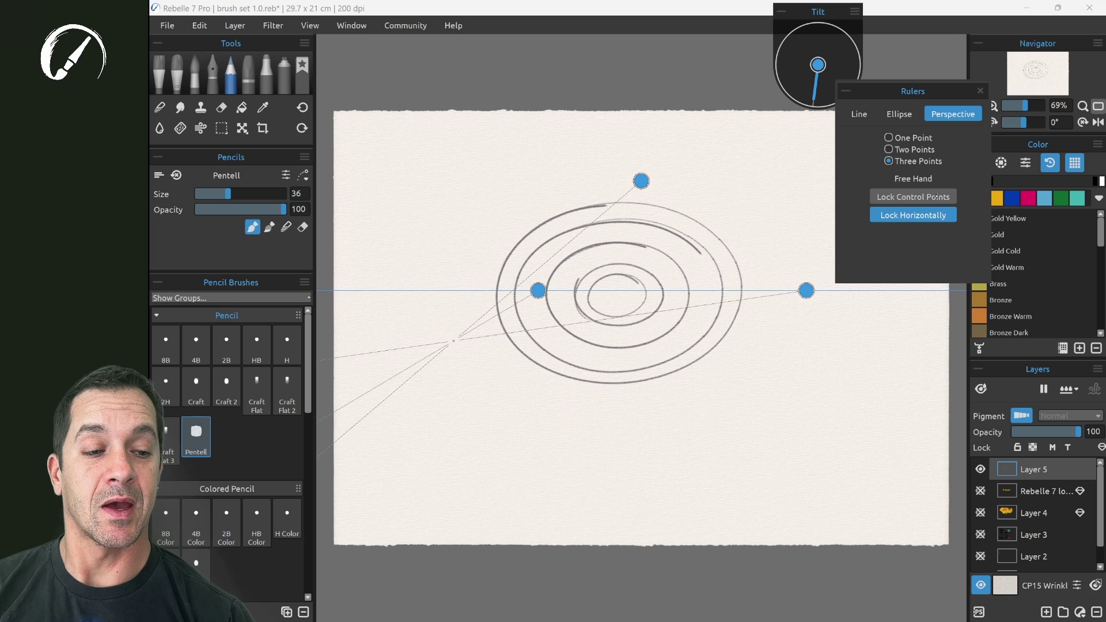
pyautogui.click(899, 114)
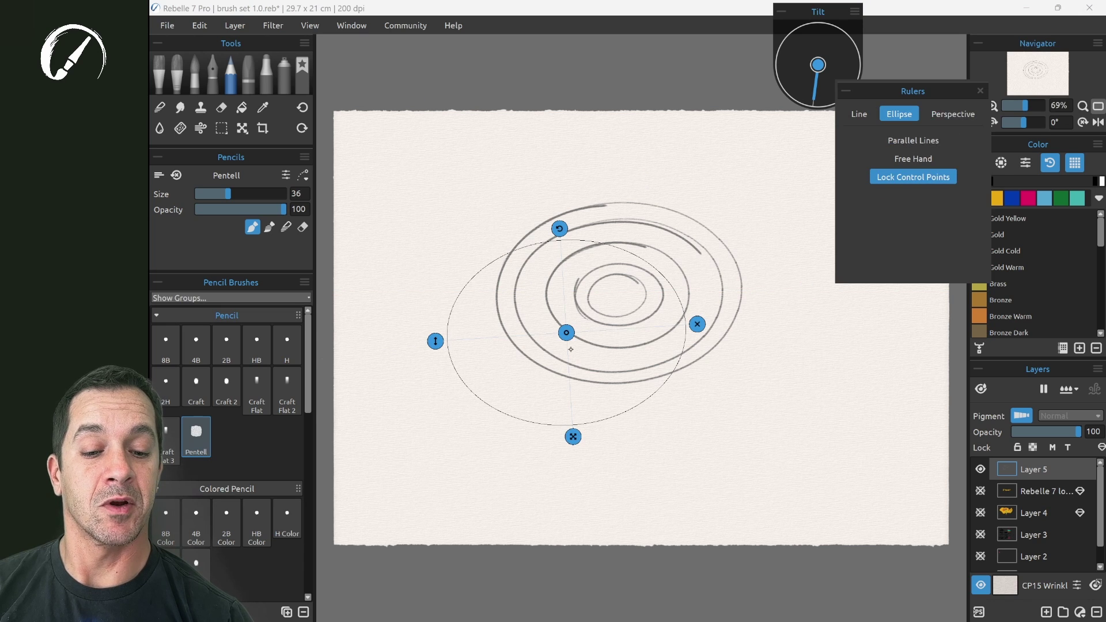
pyautogui.moveTo(543, 358); pyautogui.dragTo(574, 325)
pyautogui.moveTo(548, 362); pyautogui.dragTo(585, 318)
pyautogui.moveTo(511, 352)
pyautogui.mouseDown()
pyautogui.moveTo(556, 291)
pyautogui.moveTo(493, 334)
pyautogui.mouseUp()
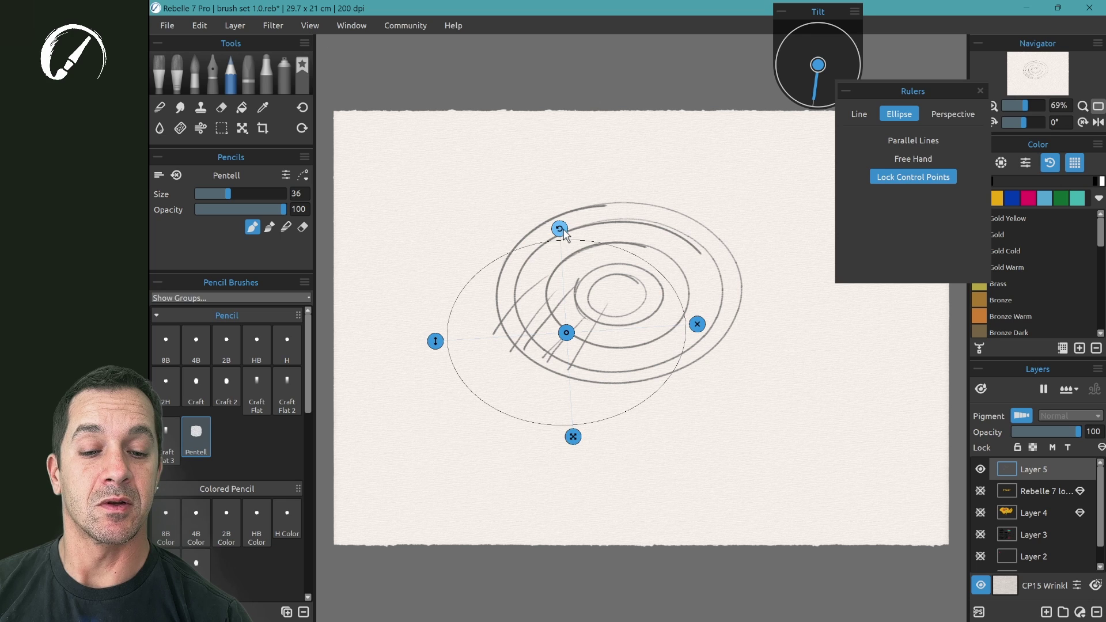
# - Enable Parallel Lines for the ellipse ruler, clear the layer and trace five concentric circles of different sizes
pyautogui.click(916, 141)
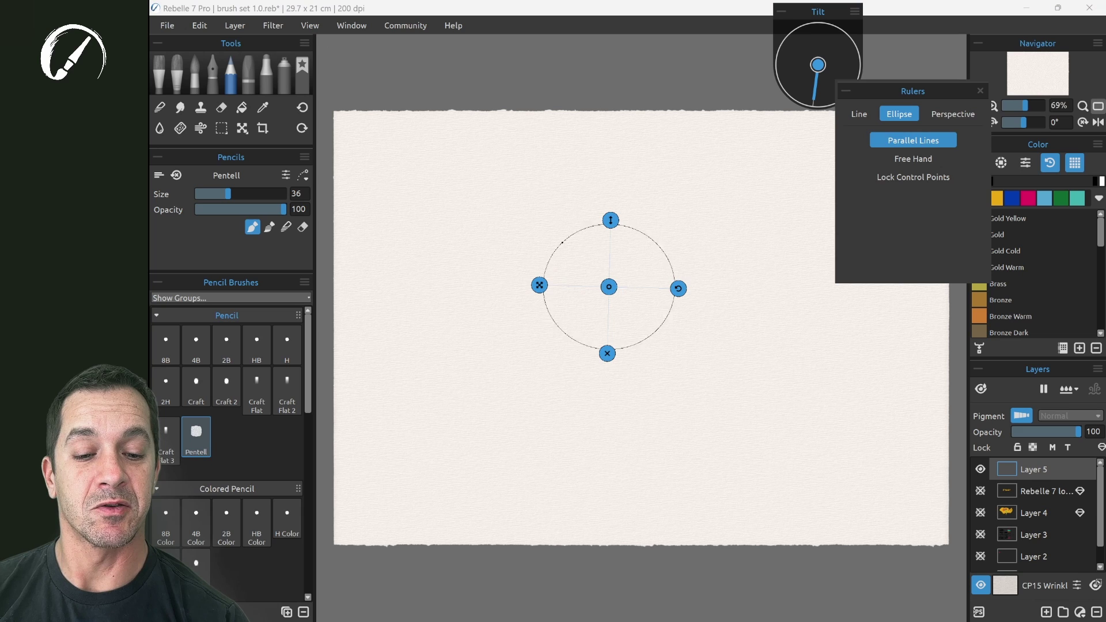
pyautogui.moveTo(486, 283)
pyautogui.mouseDown()
pyautogui.moveTo(738, 255)
pyautogui.moveTo(526, 190)
pyautogui.moveTo(571, 169)
pyautogui.mouseUp()
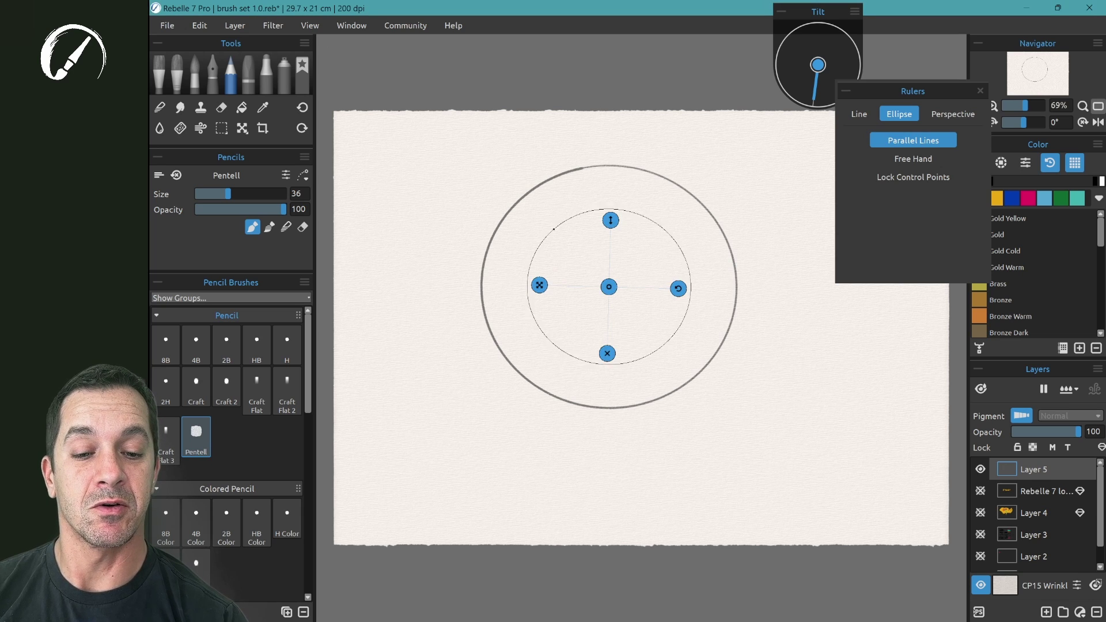
pyautogui.moveTo(701, 295)
pyautogui.mouseDown()
pyautogui.moveTo(643, 206)
pyautogui.moveTo(610, 202)
pyautogui.mouseUp()
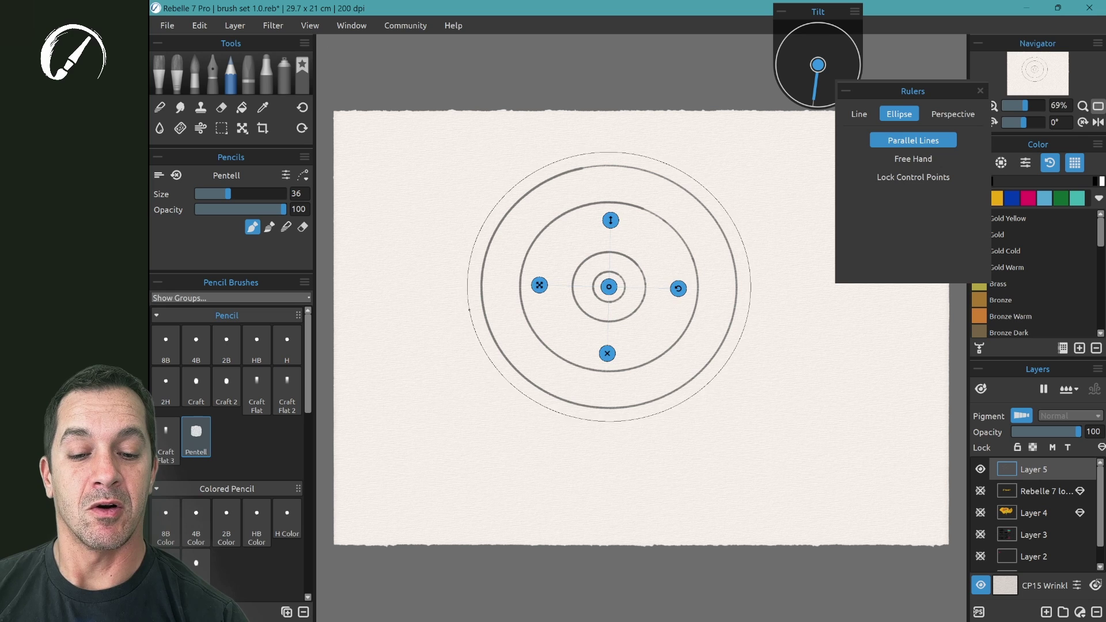
pyautogui.moveTo(468, 310)
pyautogui.mouseDown()
pyautogui.moveTo(649, 175)
pyautogui.moveTo(457, 272)
pyautogui.moveTo(531, 169)
pyautogui.mouseUp()
# - Flatten the ellipse ruler and trace four concentric flattened ellipses of increasing size around the same center
pyautogui.moveTo(616, 227)
pyautogui.mouseDown()
pyautogui.moveTo(616, 258)
pyautogui.moveTo(666, 274)
pyautogui.mouseUp()
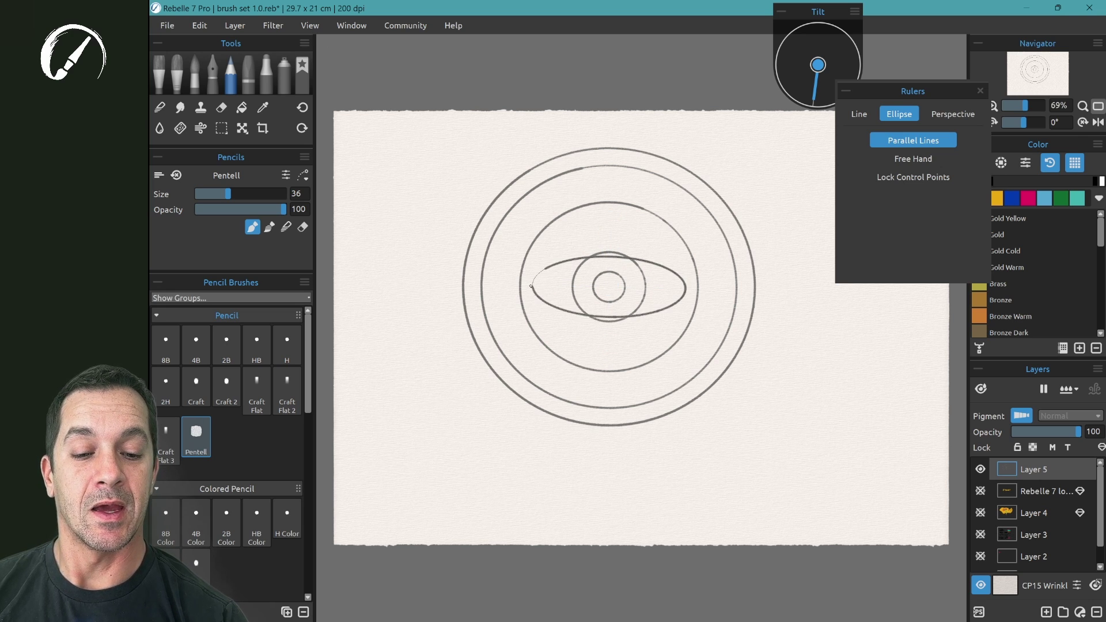
pyautogui.moveTo(532, 286); pyautogui.dragTo(562, 248)
pyautogui.moveTo(529, 321); pyautogui.dragTo(563, 249)
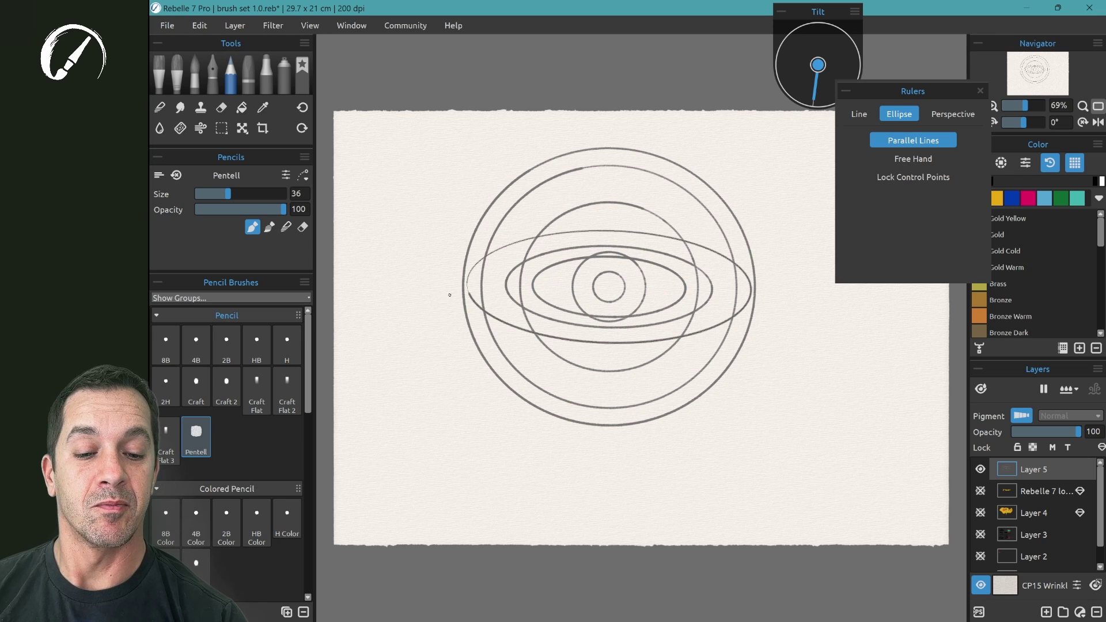
pyautogui.moveTo(450, 295); pyautogui.dragTo(628, 232)
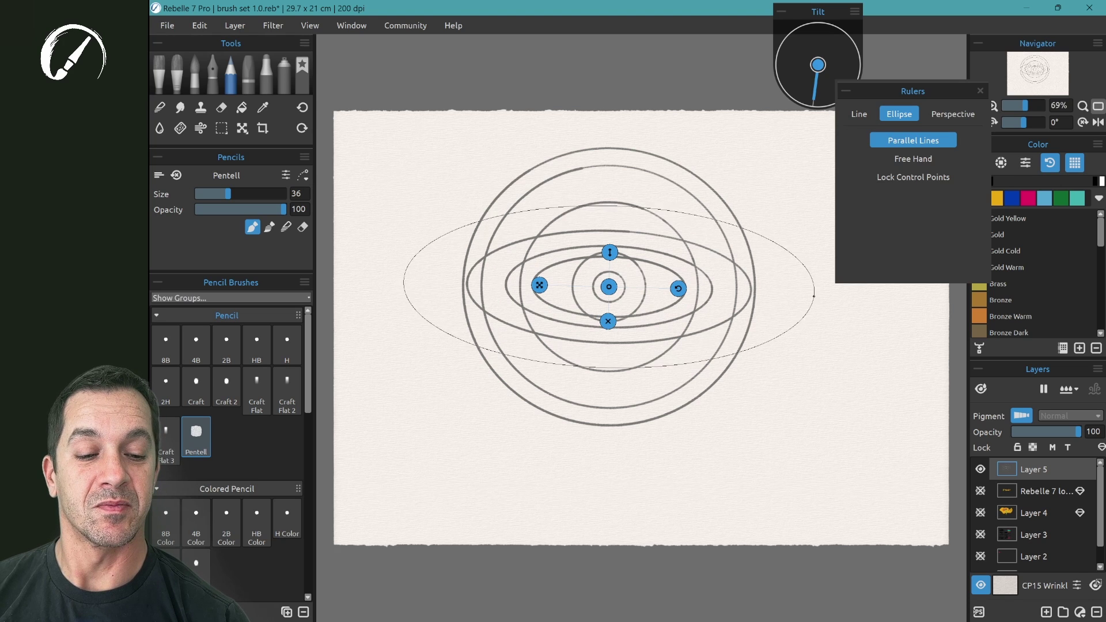
pyautogui.moveTo(817, 292)
pyautogui.mouseDown()
pyautogui.moveTo(580, 355)
pyautogui.moveTo(807, 287)
pyautogui.moveTo(625, 355)
pyautogui.mouseUp()
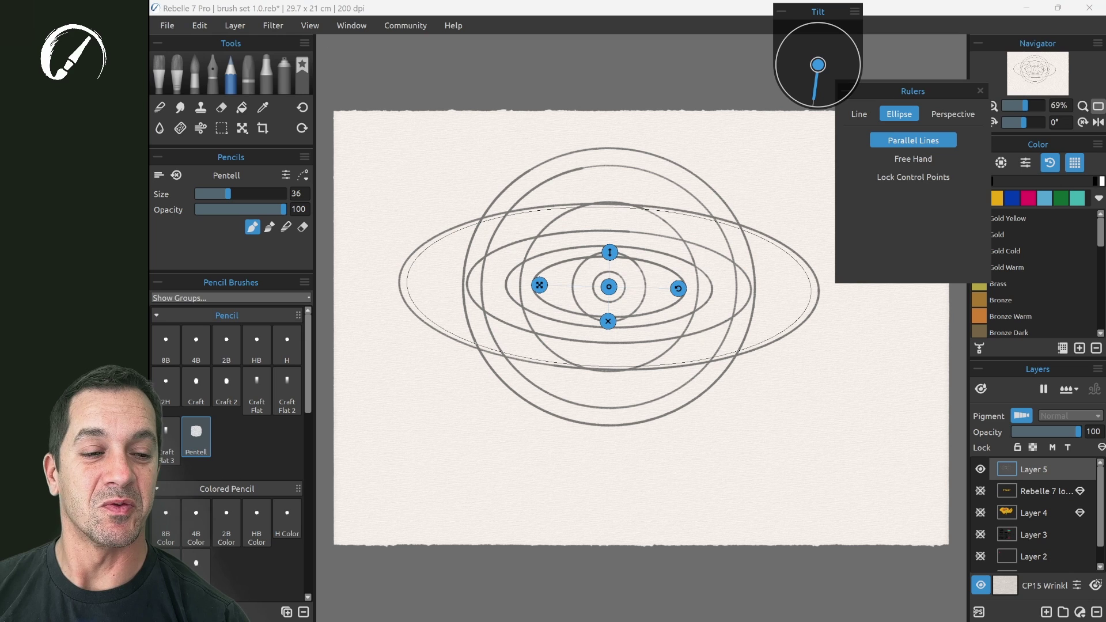
# - Switch to the line ruler, clear the layer and draw two long slanted lines and a steeper one connecting them
pyautogui.click(859, 114)
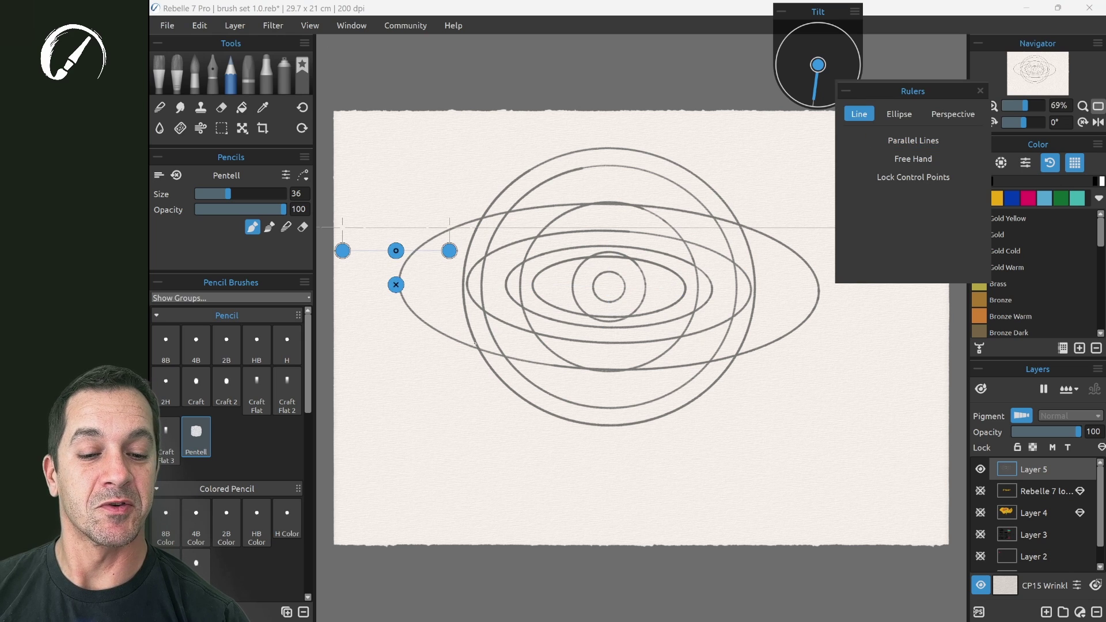
pyautogui.moveTo(396, 252)
pyautogui.mouseDown()
pyautogui.moveTo(593, 304)
pyautogui.moveTo(593, 317)
pyautogui.moveTo(759, 264)
pyautogui.mouseUp()
pyautogui.press('Delete')
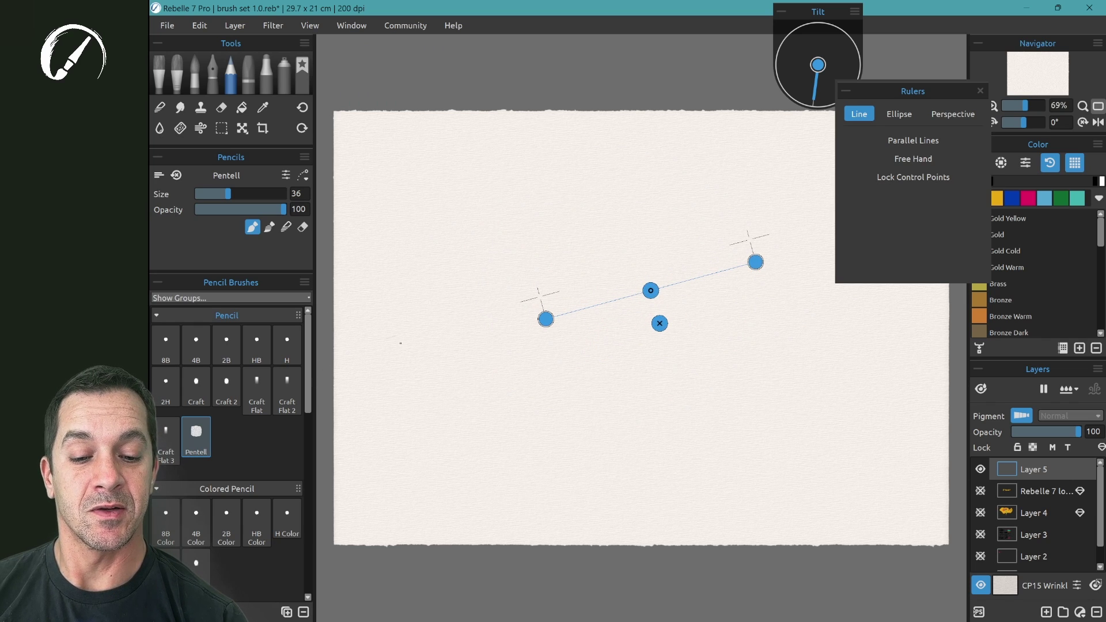
pyautogui.moveTo(428, 309); pyautogui.dragTo(896, 207)
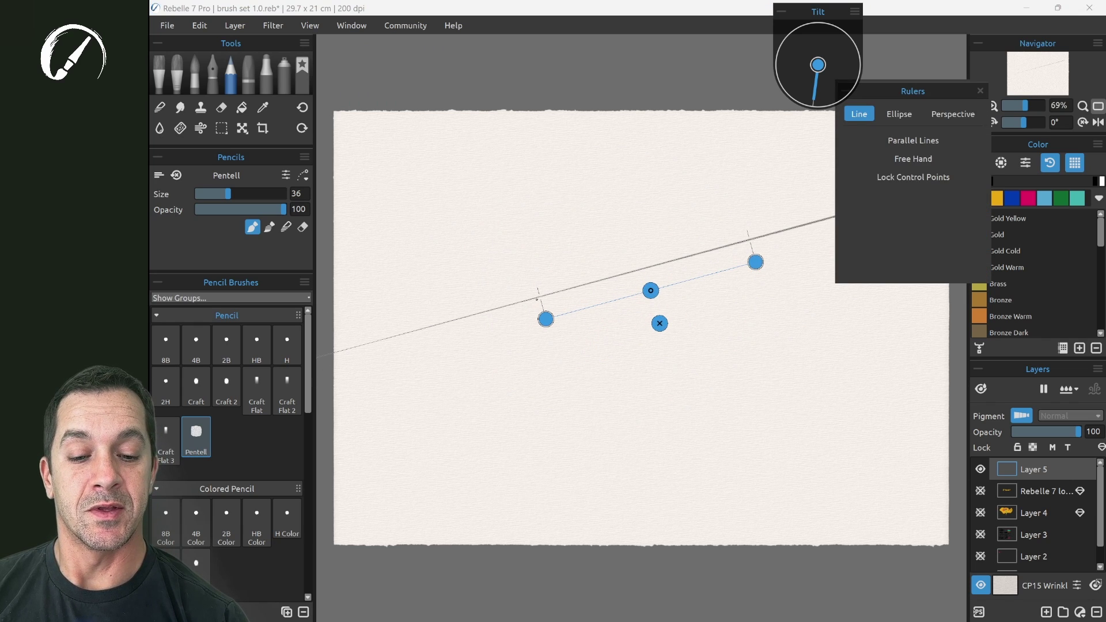
pyautogui.moveTo(651, 291)
pyautogui.mouseDown()
pyautogui.moveTo(656, 339)
pyautogui.moveTo(629, 326)
pyautogui.moveTo(833, 267)
pyautogui.mouseUp()
pyautogui.moveTo(760, 309)
pyautogui.mouseDown()
pyautogui.moveTo(731, 249)
pyautogui.moveTo(707, 280)
pyautogui.mouseUp()
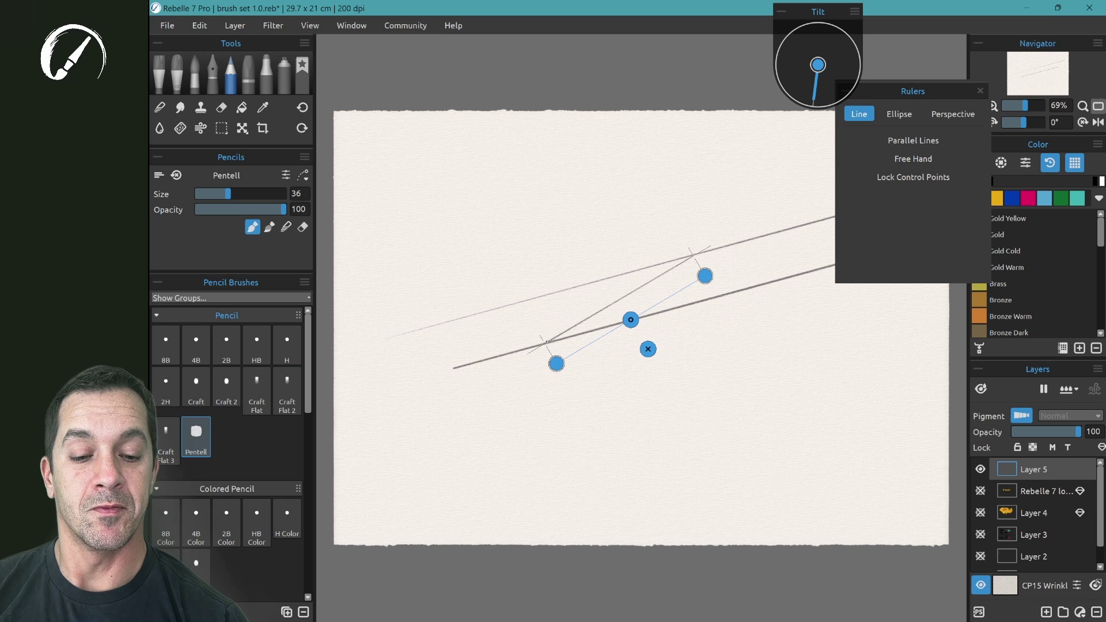
# - Reposition the line ruler to draw a gently sloped line and a horizontal line, then move it above the drawing
pyautogui.moveTo(556, 365); pyautogui.dragTo(521, 333)
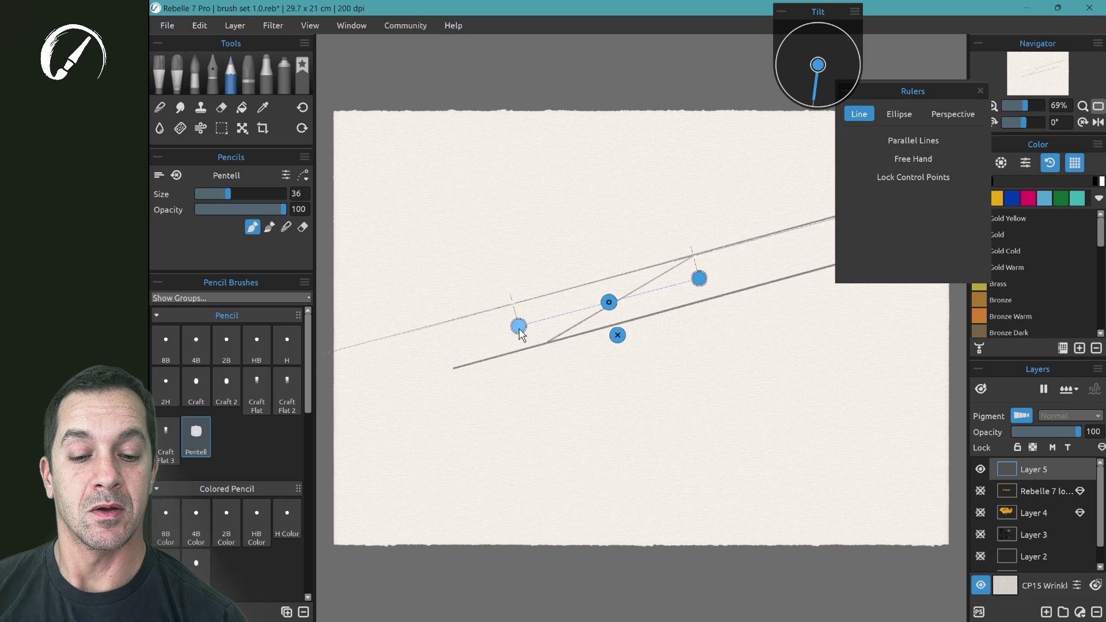
pyautogui.moveTo(700, 279); pyautogui.dragTo(781, 302)
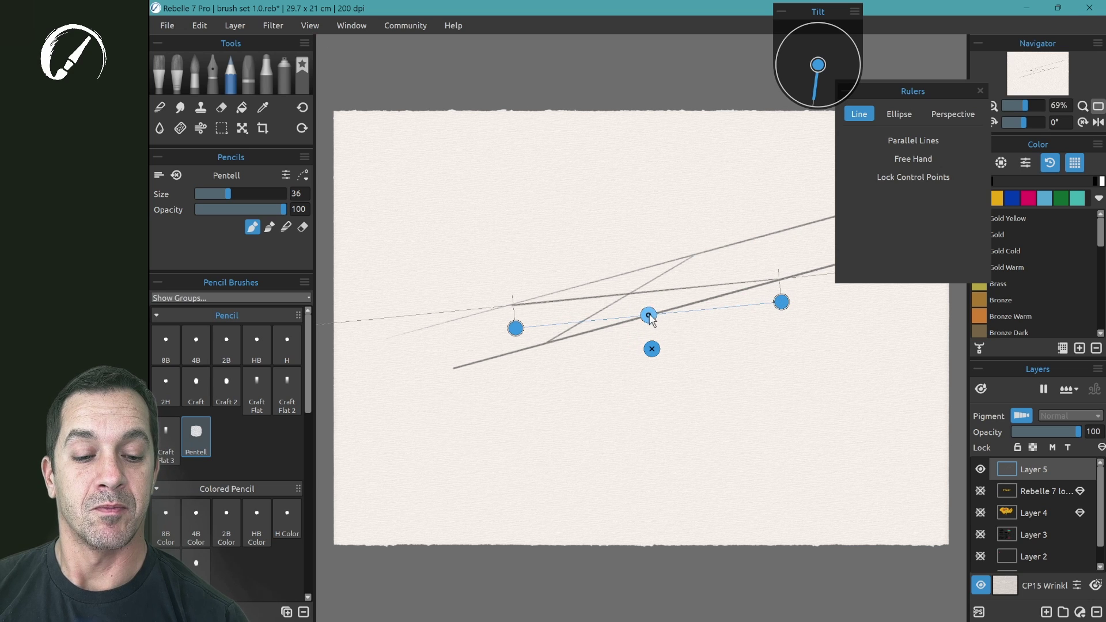
pyautogui.moveTo(648, 316); pyautogui.dragTo(669, 362)
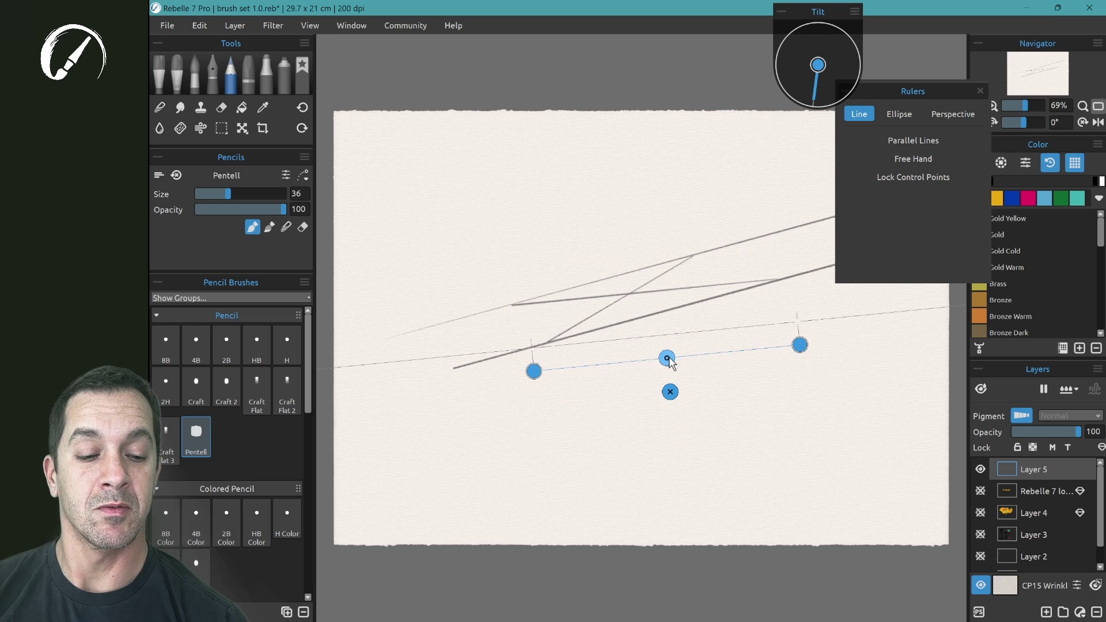
pyautogui.moveTo(806, 348); pyautogui.dragTo(819, 370)
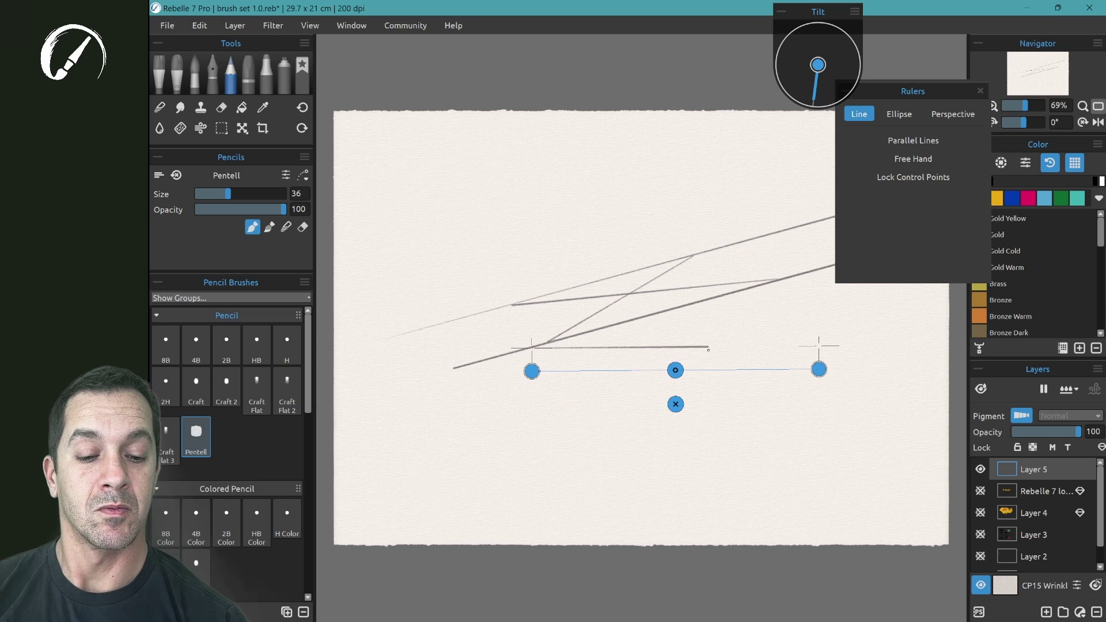
pyautogui.moveTo(681, 408); pyautogui.dragTo(629, 242)
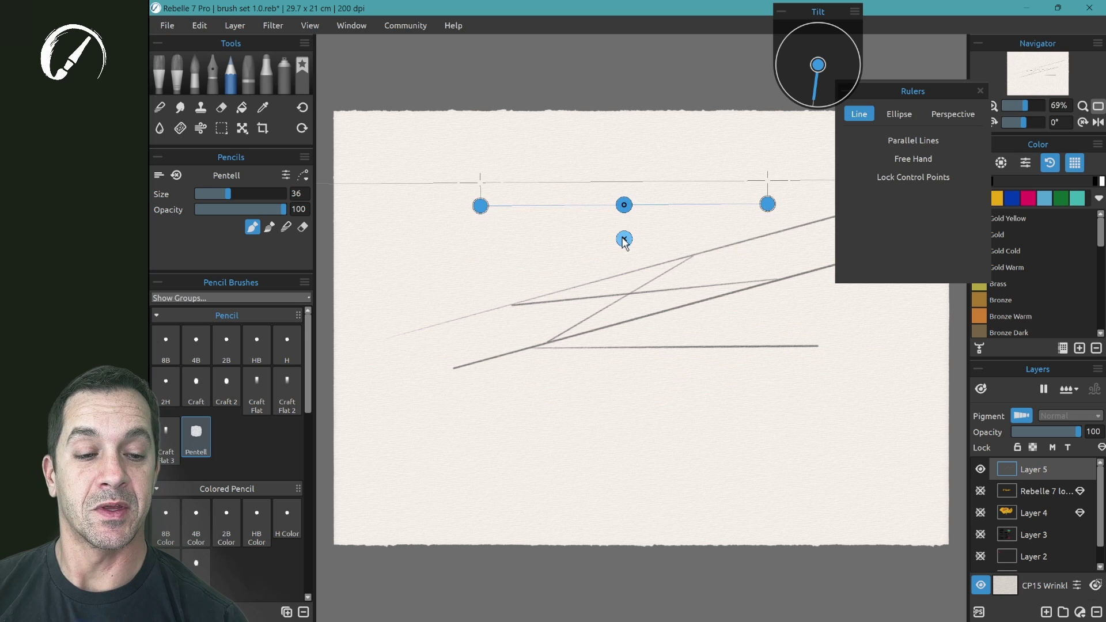
# - Lock the line ruler's control points, turning the ruler off and back on before and after
pyautogui.click(624, 239)
pyautogui.click(859, 114)
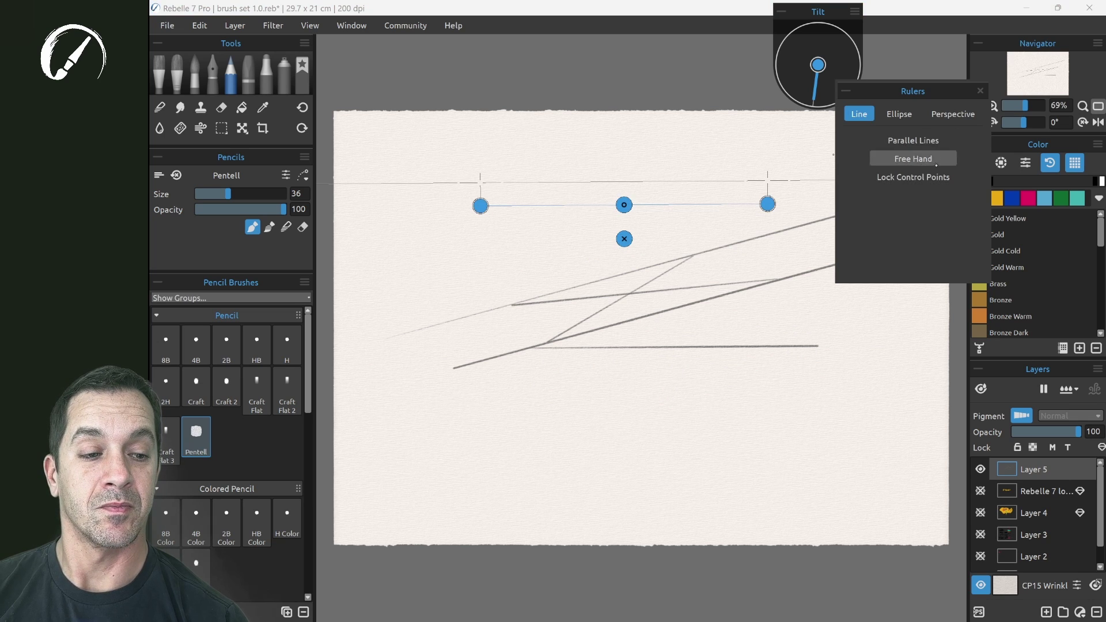
pyautogui.click(914, 178)
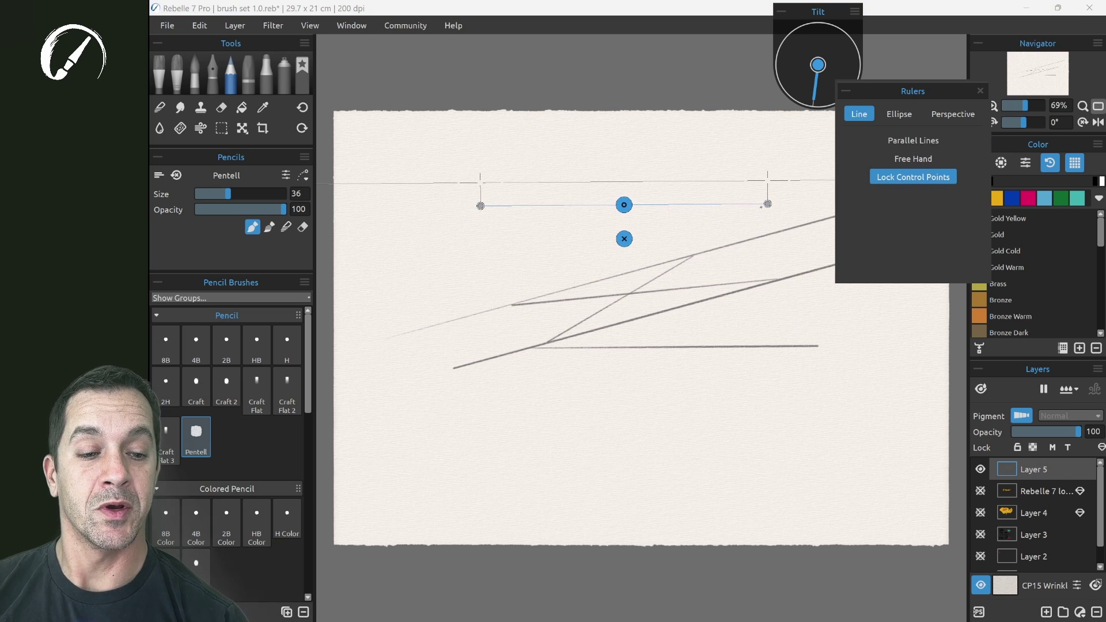
pyautogui.hotkey('ctrl', 'z')
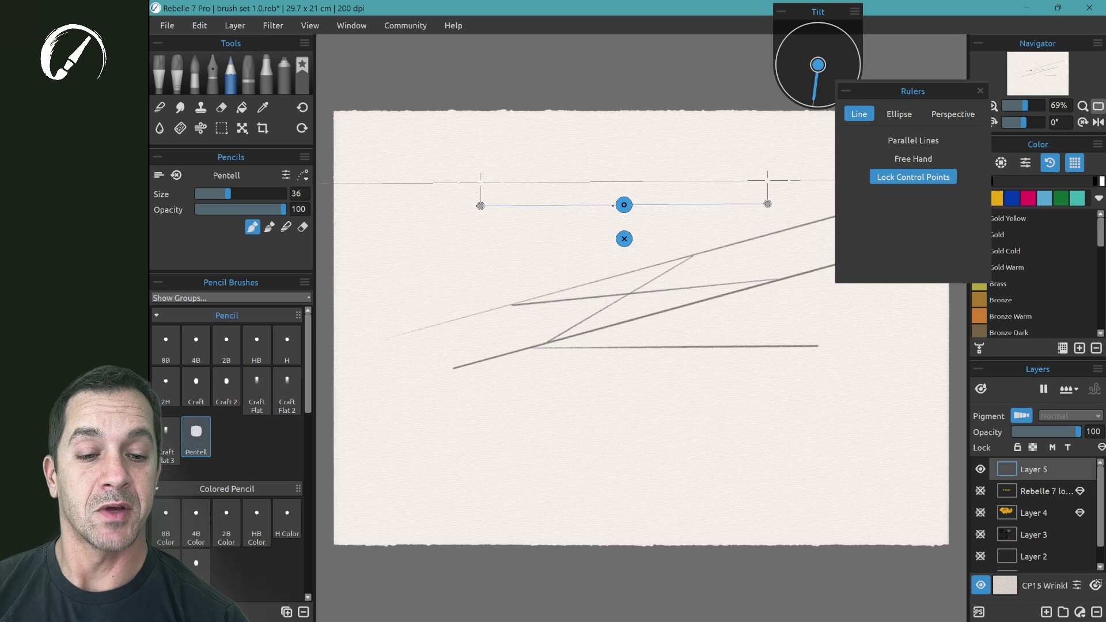
pyautogui.click(625, 238)
pyautogui.click(859, 114)
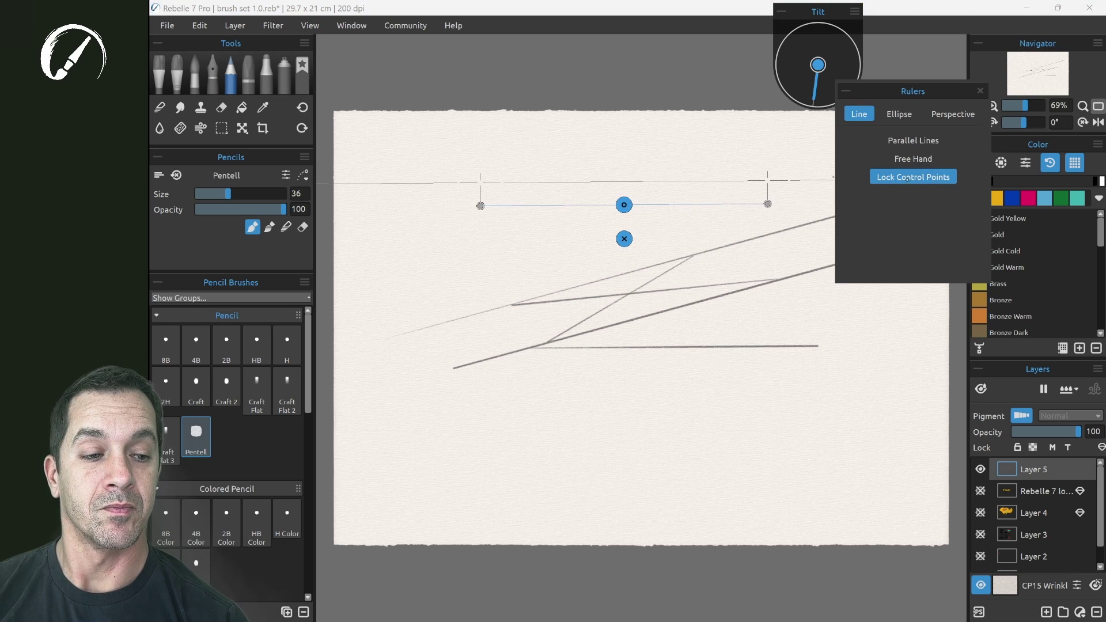
# - Unlock the line ruler's control points, enable Free Hand and draw loosely guided lines at several angles, moving the ruler between them
pyautogui.click(906, 178)
pyautogui.click(906, 157)
pyautogui.moveTo(625, 208); pyautogui.dragTo(615, 235)
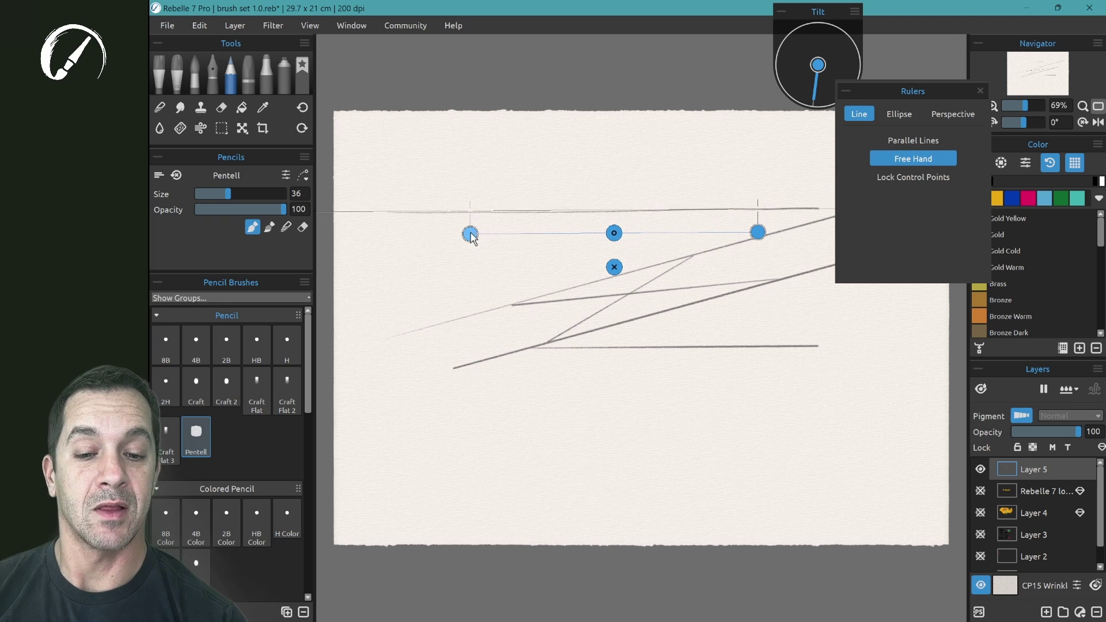
pyautogui.moveTo(470, 234); pyautogui.dragTo(486, 160)
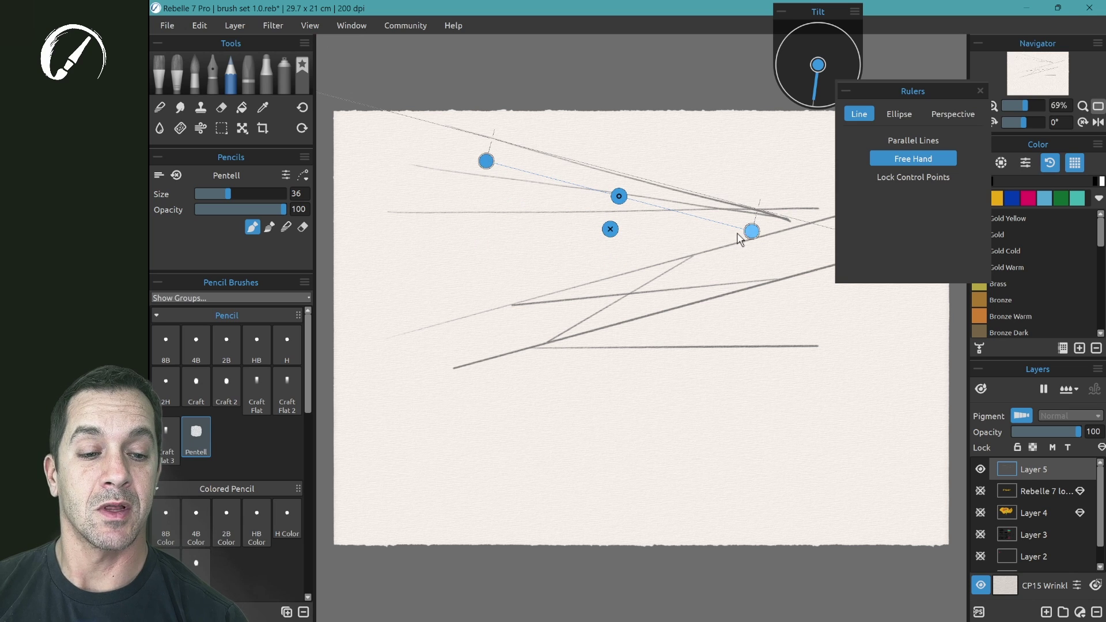
pyautogui.moveTo(752, 231); pyautogui.dragTo(736, 292)
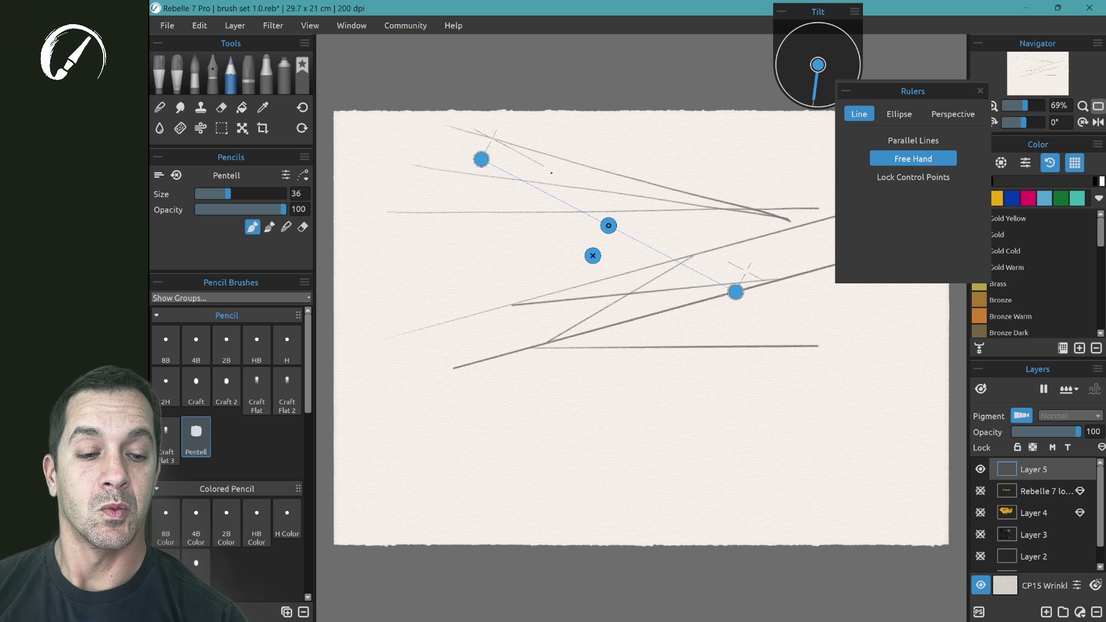
pyautogui.moveTo(609, 225); pyautogui.dragTo(594, 278)
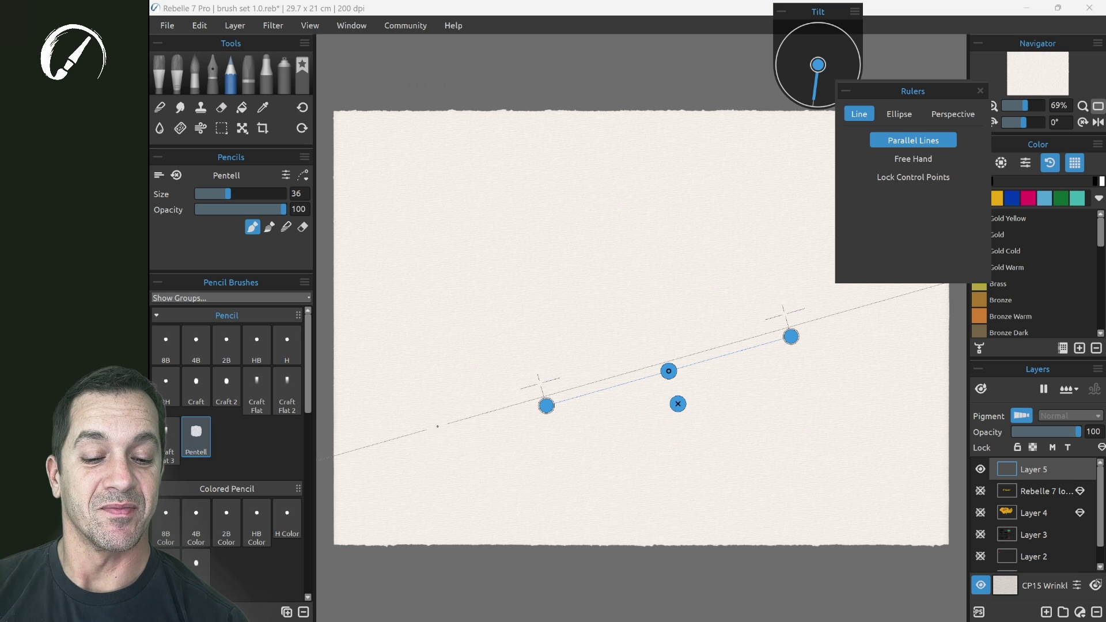
# - Draw a series of slanted, evenly angled strokes across the canvas using the line ruler's Parallel Lines option
pyautogui.moveTo(418, 420); pyautogui.dragTo(828, 304)
pyautogui.moveTo(478, 365); pyautogui.dragTo(792, 278)
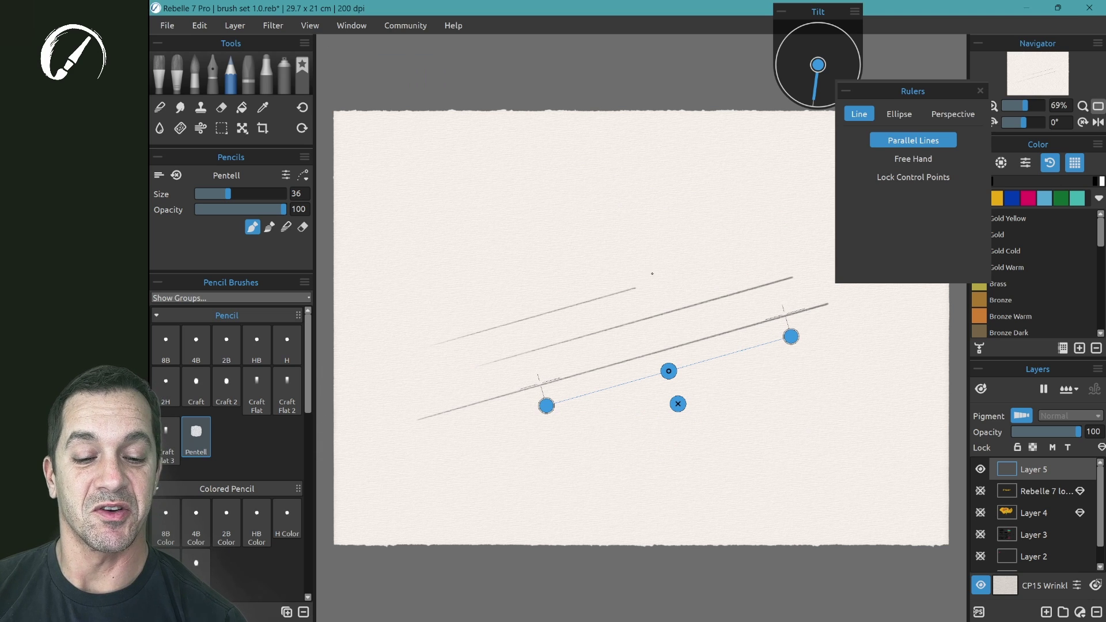
pyautogui.moveTo(429, 346); pyautogui.dragTo(771, 250)
pyautogui.moveTo(441, 317); pyautogui.dragTo(749, 230)
pyautogui.moveTo(536, 259); pyautogui.dragTo(729, 205)
pyautogui.moveTo(428, 267); pyautogui.dragTo(723, 184)
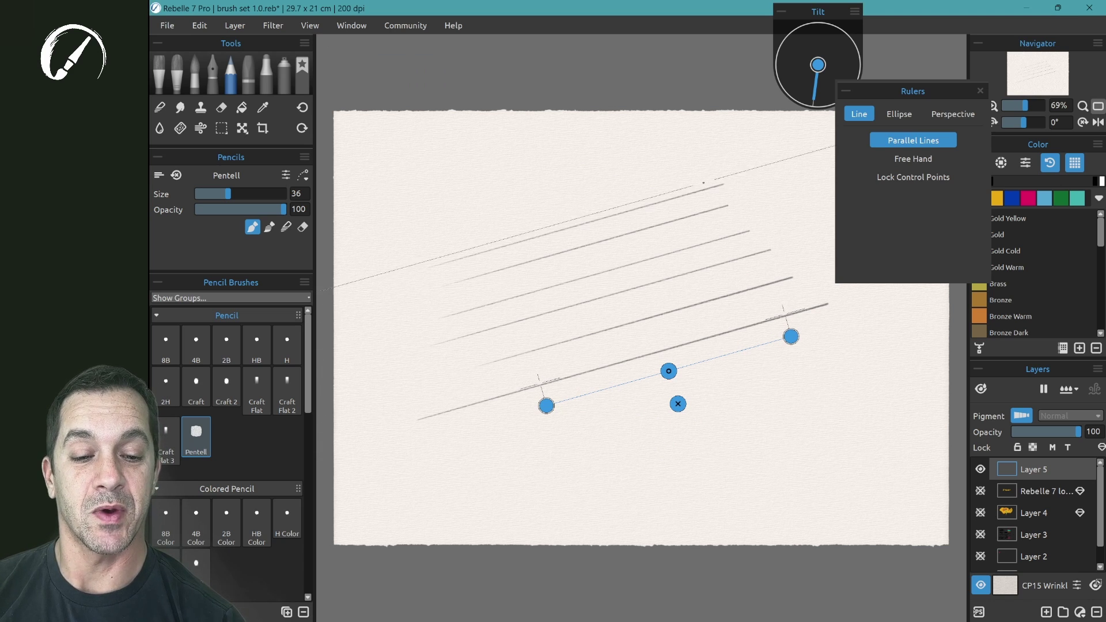
pyautogui.moveTo(507, 254); pyautogui.dragTo(716, 200)
pyautogui.moveTo(519, 280)
pyautogui.mouseDown()
pyautogui.moveTo(720, 222)
pyautogui.moveTo(723, 232)
pyautogui.mouseUp()
pyautogui.moveTo(536, 311)
pyautogui.mouseDown()
pyautogui.moveTo(749, 250)
pyautogui.moveTo(696, 252)
pyautogui.mouseUp()
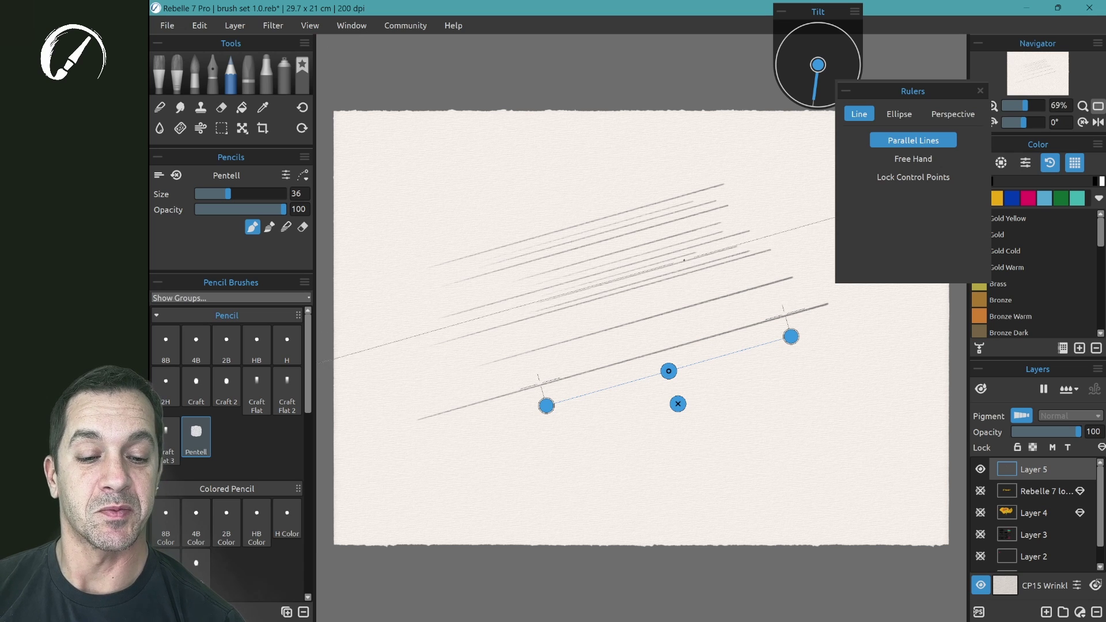
pyautogui.moveTo(531, 333)
pyautogui.mouseDown()
pyautogui.moveTo(745, 272)
pyautogui.moveTo(745, 282)
pyautogui.moveTo(717, 278)
pyautogui.mouseUp()
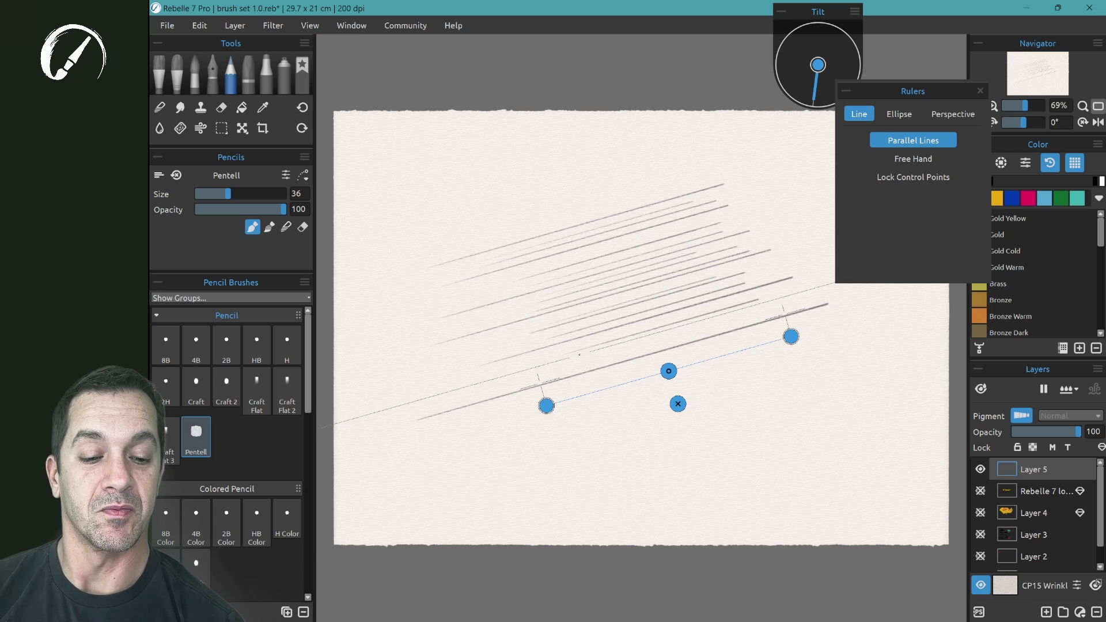
# - Rotate the line ruler to near vertical, cross-hatch the slanted strokes with parallel near-vertical ones, and turn the ruler off
pyautogui.moveTo(791, 336)
pyautogui.mouseDown()
pyautogui.moveTo(699, 239)
pyautogui.moveTo(581, 189)
pyautogui.mouseUp()
pyautogui.moveTo(541, 374)
pyautogui.mouseDown()
pyautogui.moveTo(552, 230)
pyautogui.moveTo(488, 358)
pyautogui.mouseUp()
pyautogui.moveTo(465, 241); pyautogui.dragTo(456, 350)
pyautogui.moveTo(458, 259)
pyautogui.mouseDown()
pyautogui.moveTo(449, 353)
pyautogui.moveTo(427, 332)
pyautogui.mouseUp()
pyautogui.moveTo(474, 271); pyautogui.dragTo(465, 354)
pyautogui.moveTo(477, 259)
pyautogui.mouseDown()
pyautogui.moveTo(468, 344)
pyautogui.moveTo(482, 332)
pyautogui.mouseUp()
pyautogui.moveTo(499, 270); pyautogui.dragTo(492, 337)
pyautogui.moveTo(512, 246); pyautogui.dragTo(503, 334)
pyautogui.moveTo(531, 253); pyautogui.dragTo(522, 345)
pyautogui.click(604, 289)
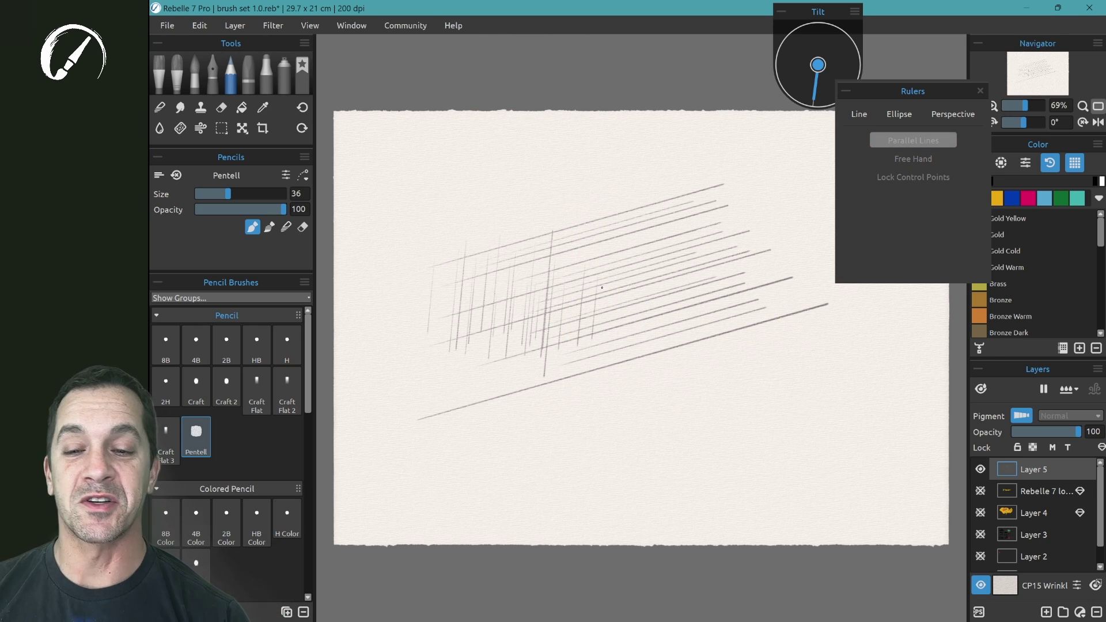